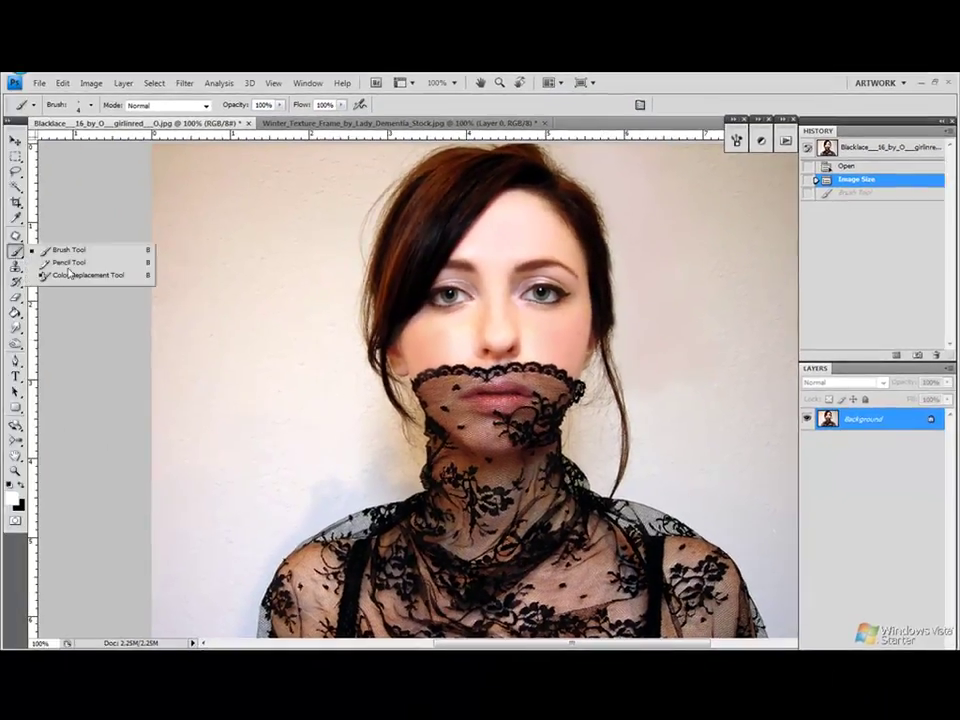
Switch back to the plain painting Brush Tool on the clean, resized portrait
{"action": "mouse_move", "coordinate": [17, 253]}
{"action": "left_mouse_down"}
{"action": "mouse_move", "coordinate": [62, 275]}
{"action": "mouse_move", "coordinate": [50, 251]}
{"action": "left_mouse_up"}
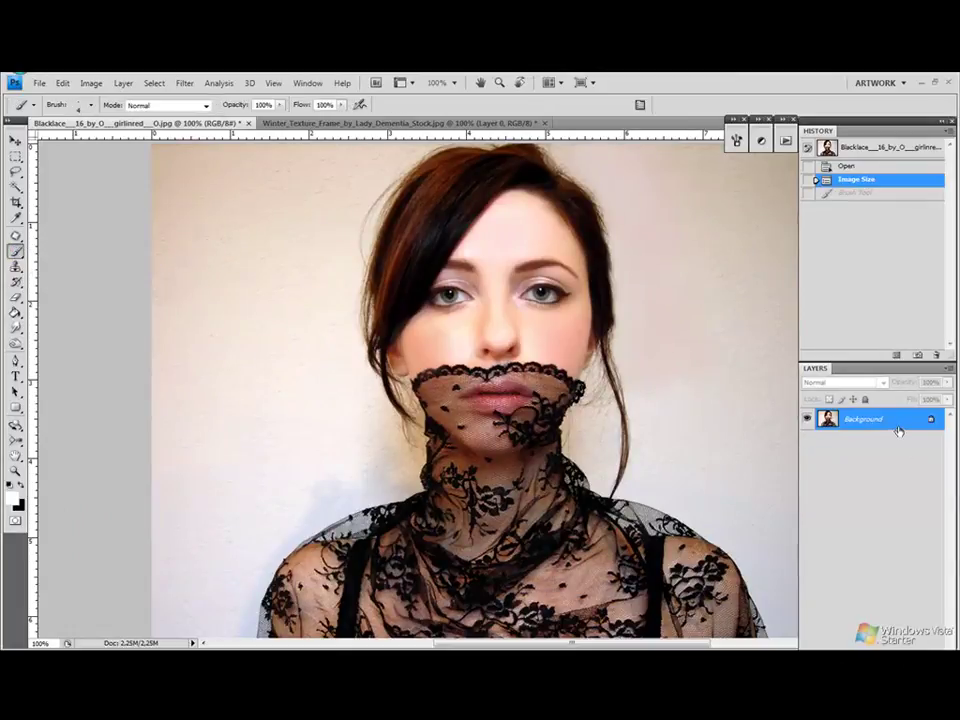
Duplicate the photo to Layer 1 and pick the Smudge Tool with a 28 px soft brush
{"action": "key", "text": "ctrl+j"}
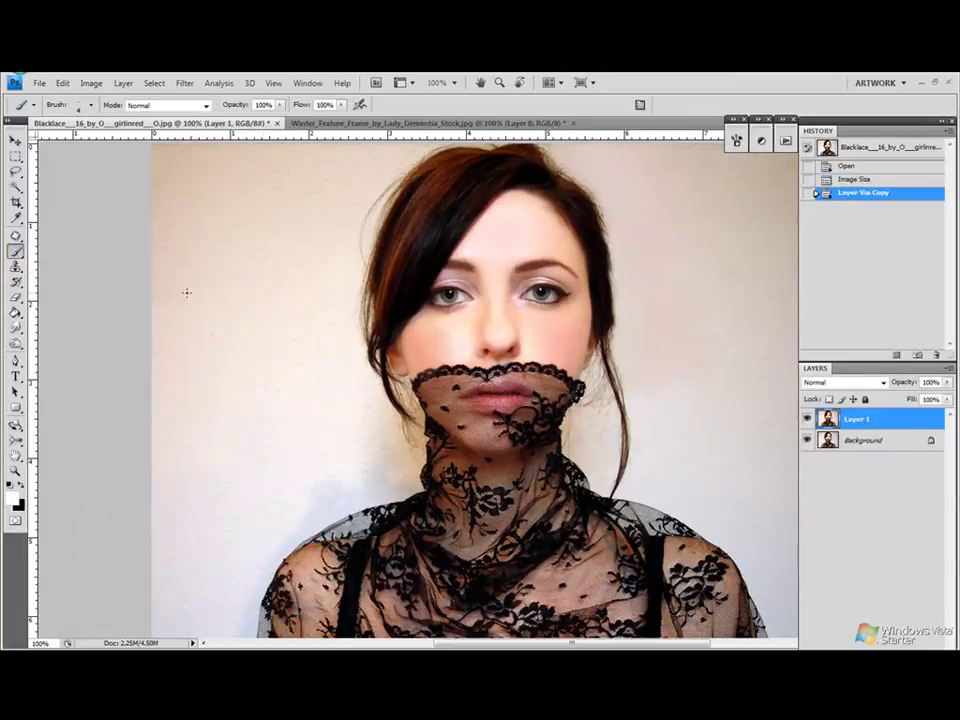
{"action": "right_click", "coordinate": [328, 288]}
{"action": "left_click", "coordinate": [570, 522]}
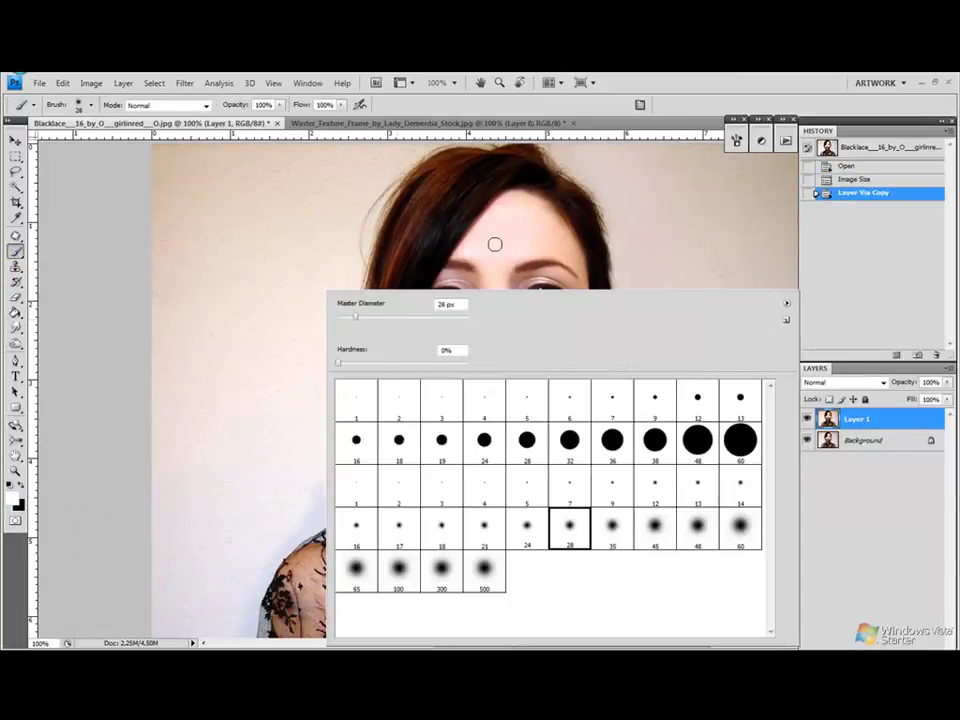
{"action": "left_click", "coordinate": [77, 390]}
{"action": "left_click_drag", "start_coordinate": [16, 327], "coordinate": [57, 355]}
{"action": "left_click", "coordinate": [57, 353]}
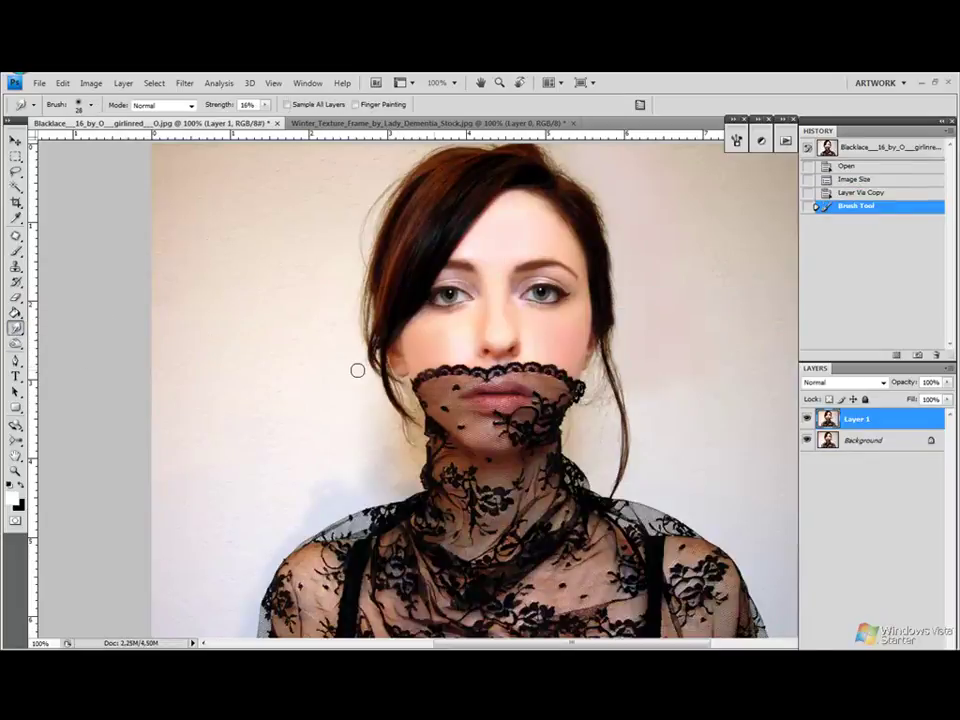
Smudge the face skin at 16% strength, narrowing the brush to 17 px for detail
{"action": "scroll", "coordinate": [481, 346], "scroll_direction": "up", "scroll_amount": 5}
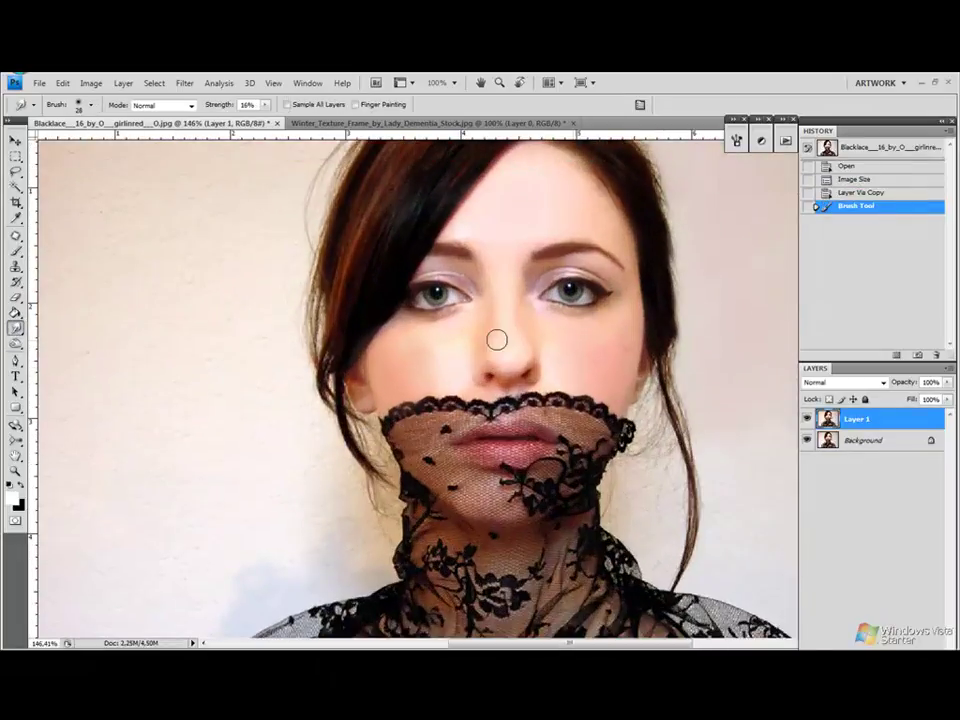
{"action": "scroll", "coordinate": [497, 340], "scroll_direction": "up", "scroll_amount": 2}
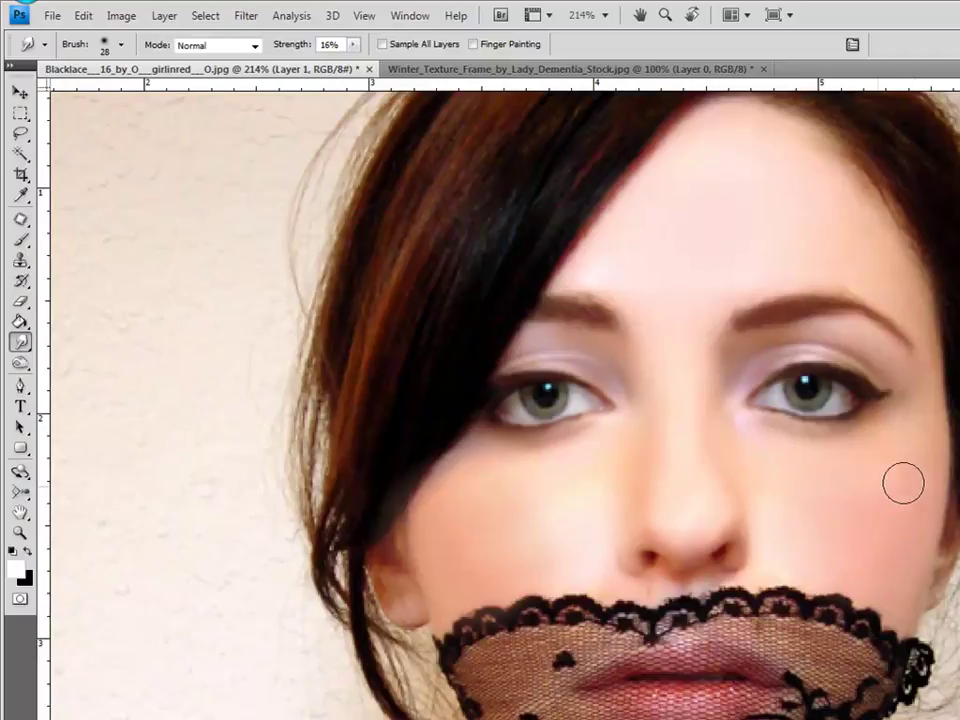
{"action": "right_click", "coordinate": [814, 495]}
{"action": "key", "text": "bracketleft"}
{"action": "key", "text": "bracketleft"}
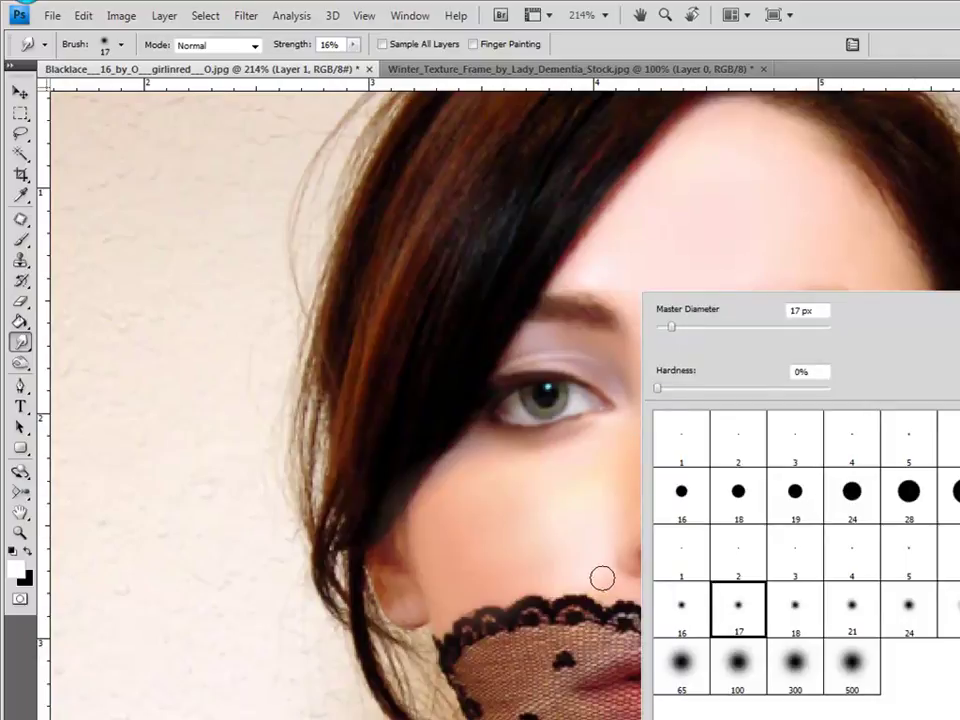
{"action": "left_click", "coordinate": [605, 580]}
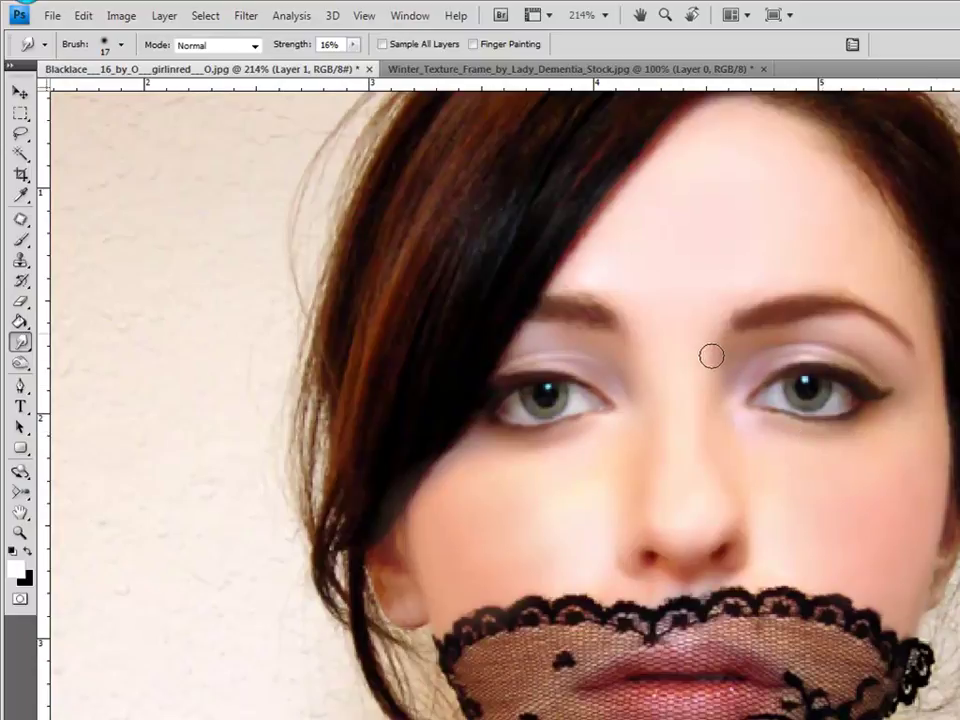
{"action": "scroll", "coordinate": [782, 451], "scroll_direction": "down", "scroll_amount": 1}
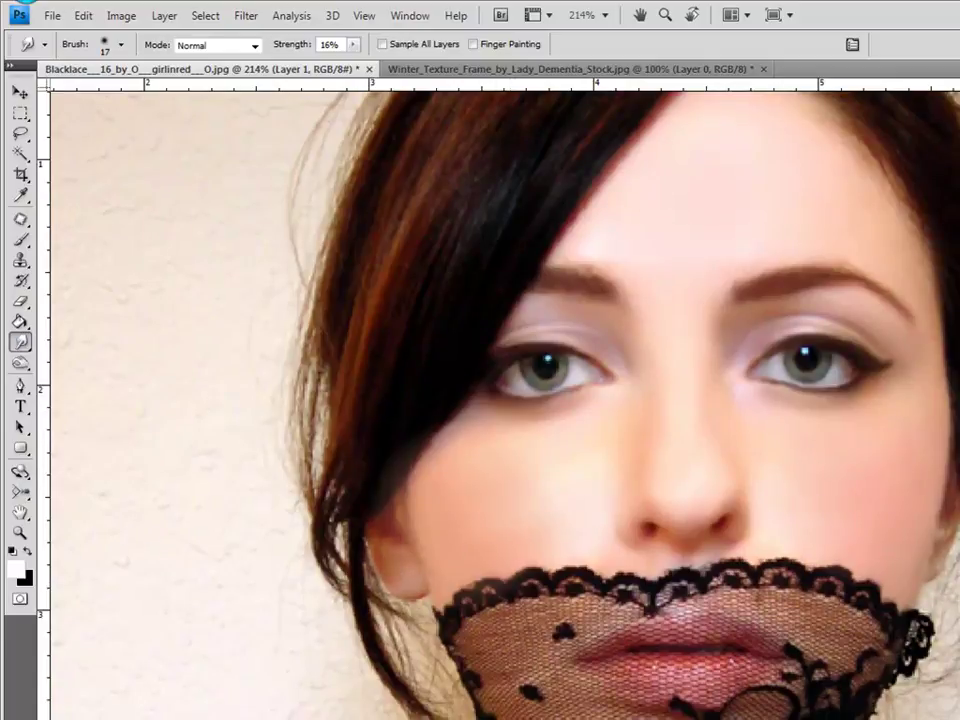
Show and dock the Layers panel, then add a new empty layer for eye colour
{"action": "key", "text": "F7"}
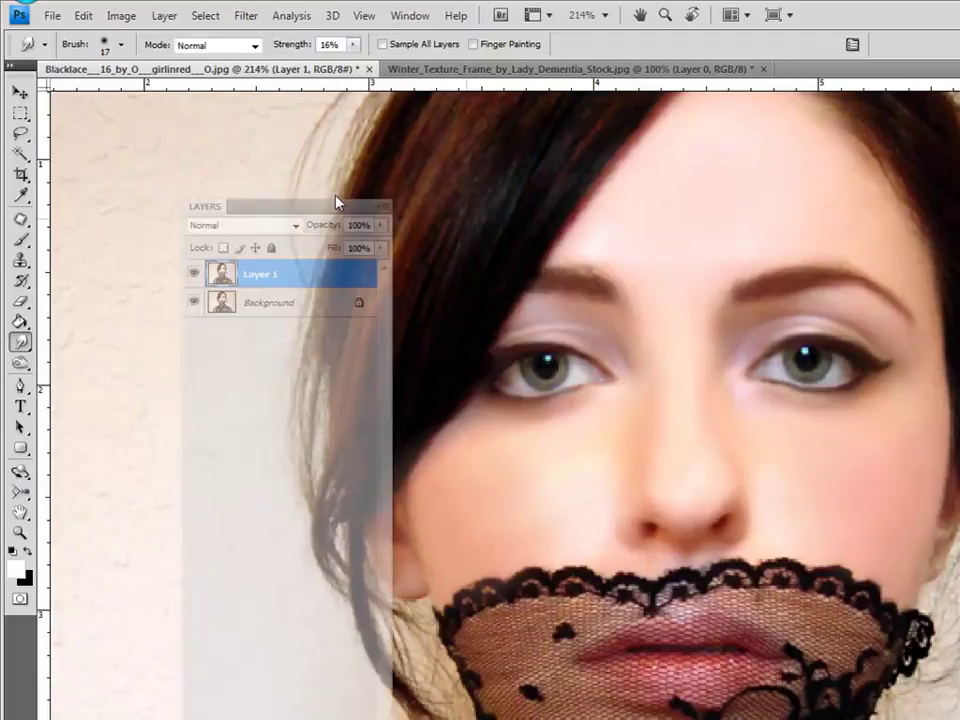
{"action": "left_click_drag", "start_coordinate": [336, 199], "coordinate": [223, 107]}
{"action": "left_click_drag", "start_coordinate": [205, 716], "coordinate": [206, 415]}
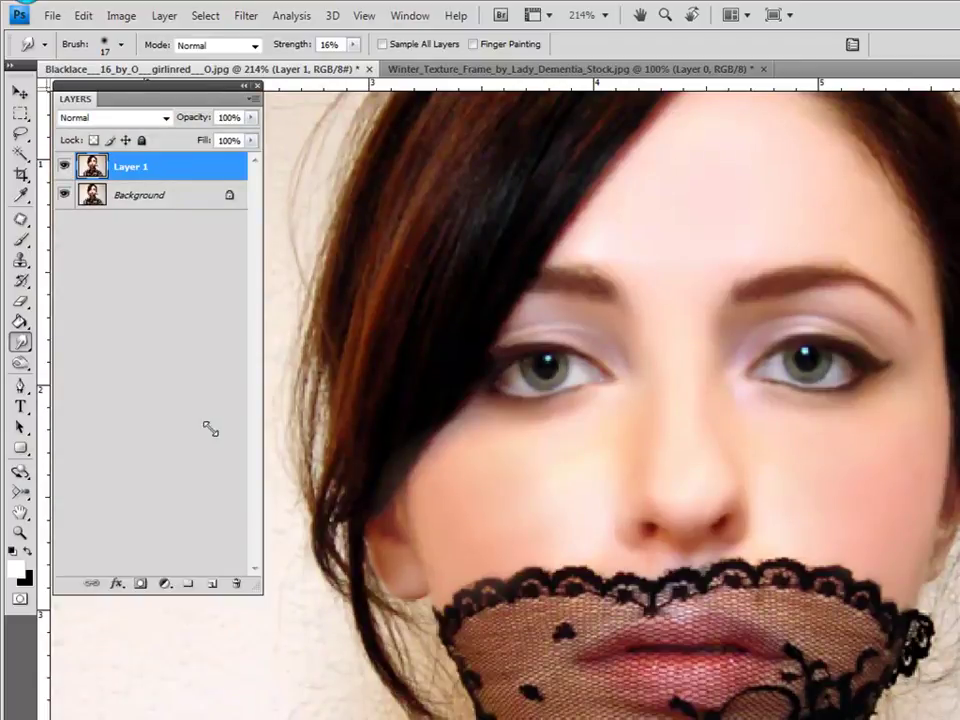
{"action": "left_click", "coordinate": [209, 411]}
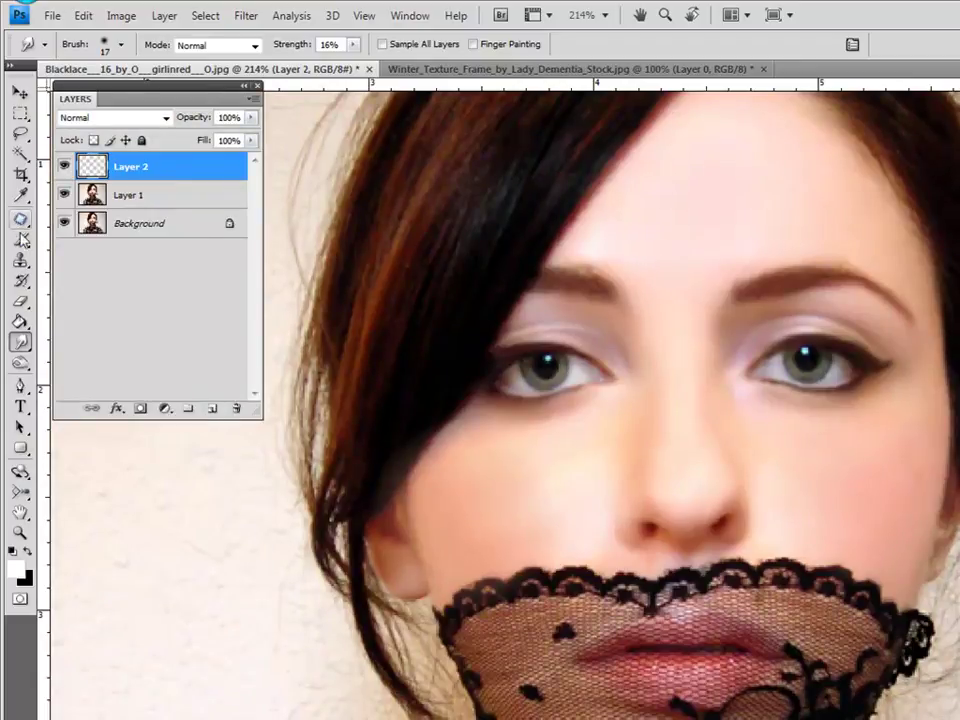
Select a 5 px soft brush and set the foreground colour to green
{"action": "left_click", "coordinate": [21, 240]}
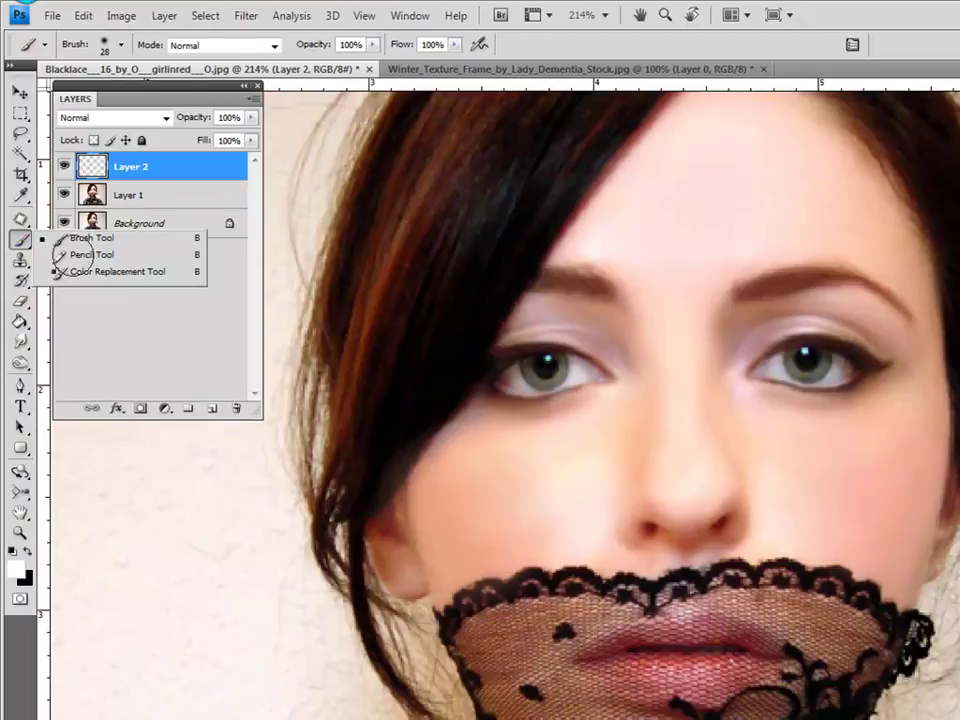
{"action": "right_click", "coordinate": [549, 391]}
{"action": "left_click", "coordinate": [793, 566]}
{"action": "left_click", "coordinate": [908, 270]}
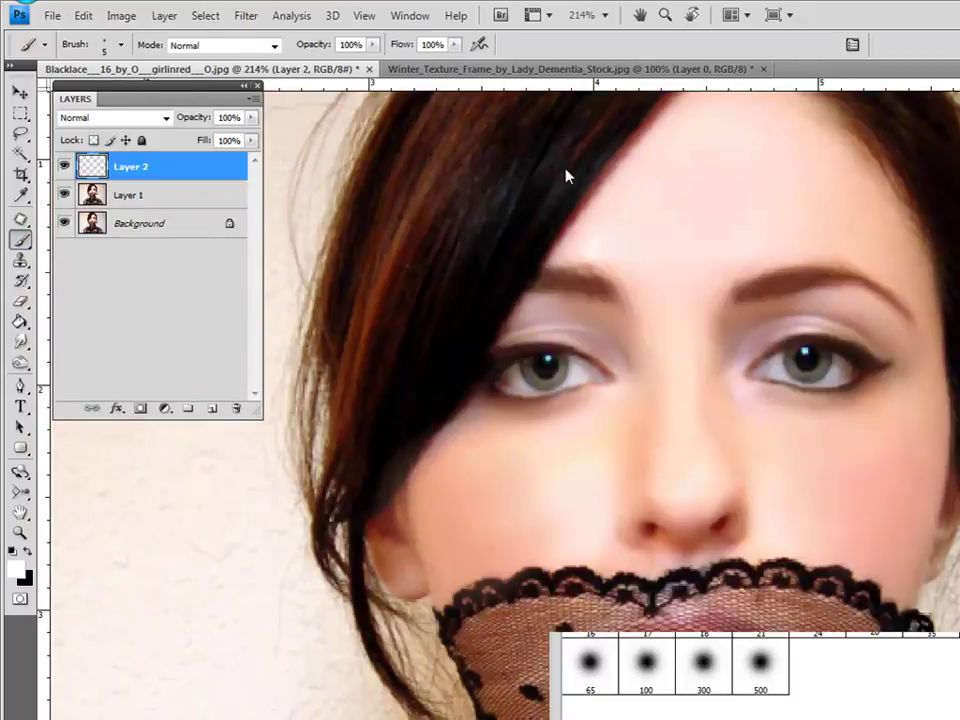
{"action": "scroll", "coordinate": [617, 369], "scroll_direction": "up", "scroll_amount": 2}
{"action": "scroll", "coordinate": [617, 369], "scroll_direction": "up", "scroll_amount": 2}
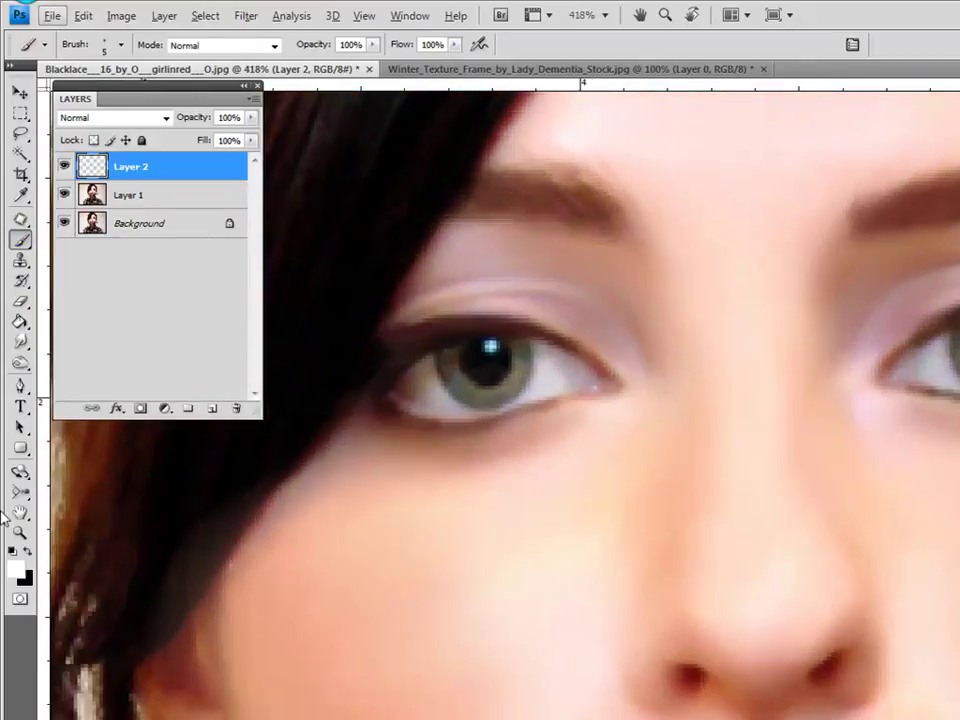
{"action": "left_click", "coordinate": [16, 566]}
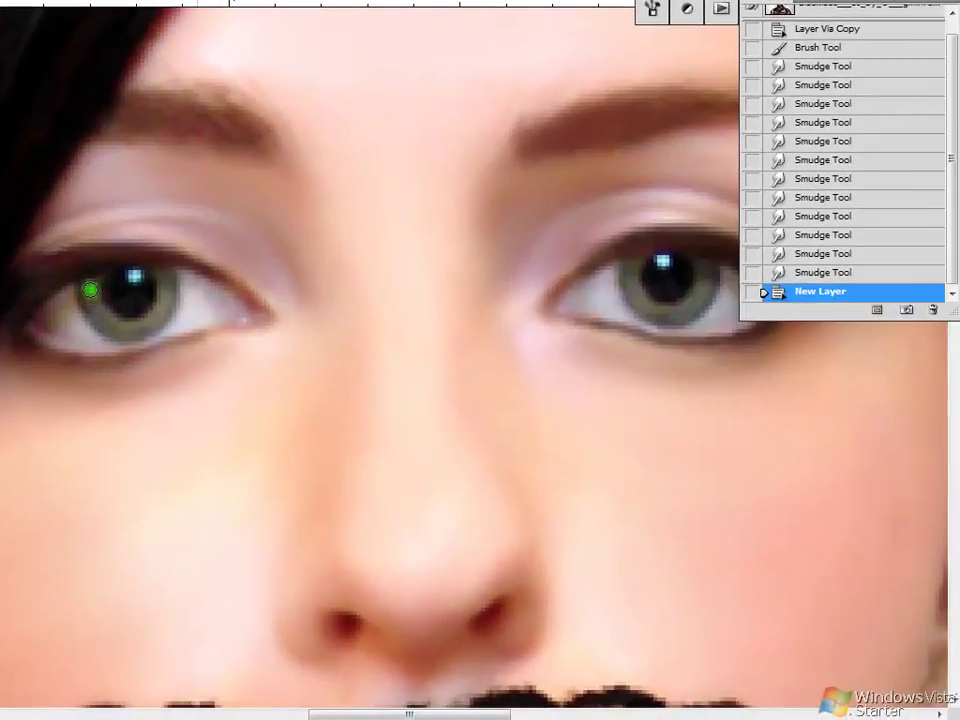
Paint green over both irises and view the image at 100%
{"action": "left_click_drag", "start_coordinate": [90, 290], "coordinate": [91, 287]}
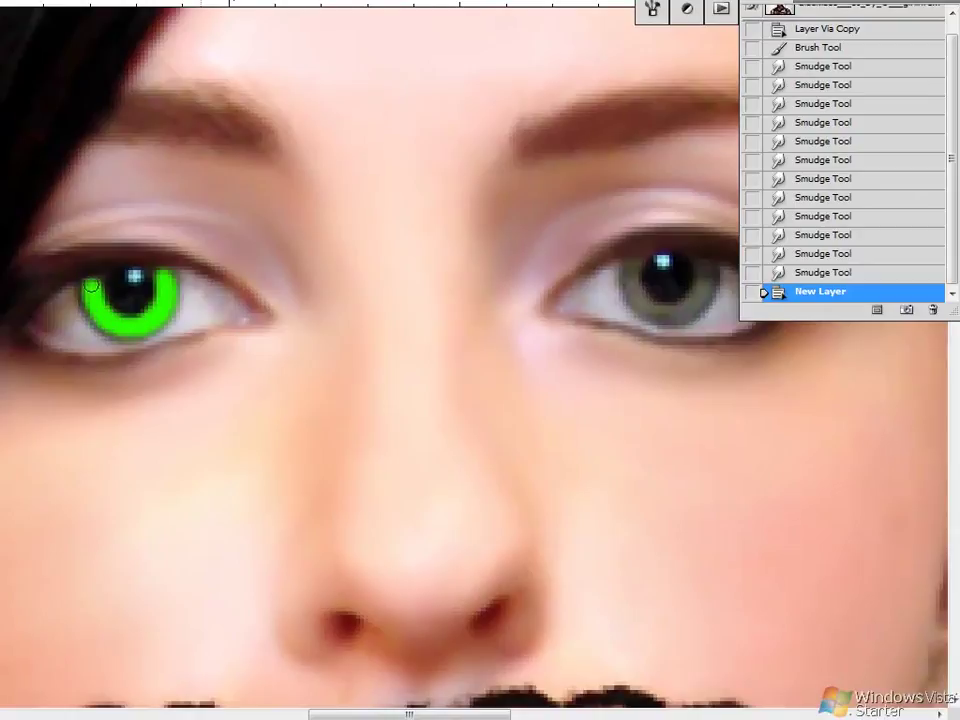
{"action": "left_click_drag", "start_coordinate": [634, 260], "coordinate": [662, 312]}
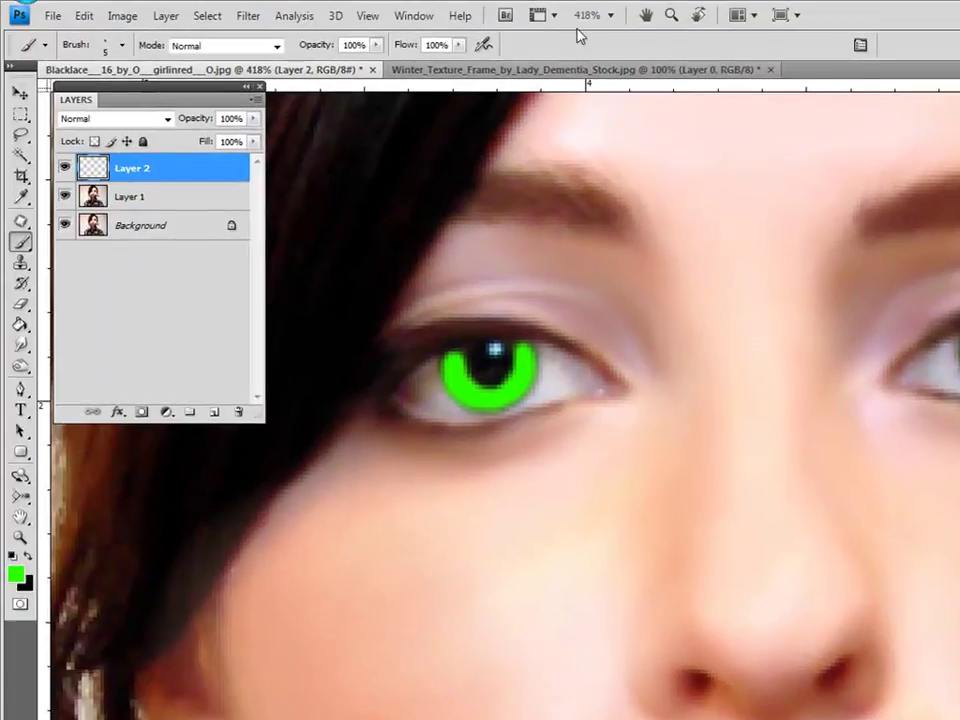
{"action": "left_click", "coordinate": [610, 15]}
{"action": "left_click", "coordinate": [613, 78]}
Set the green layer to Multiply and rename it 'Green eyes'
{"action": "left_click", "coordinate": [151, 120]}
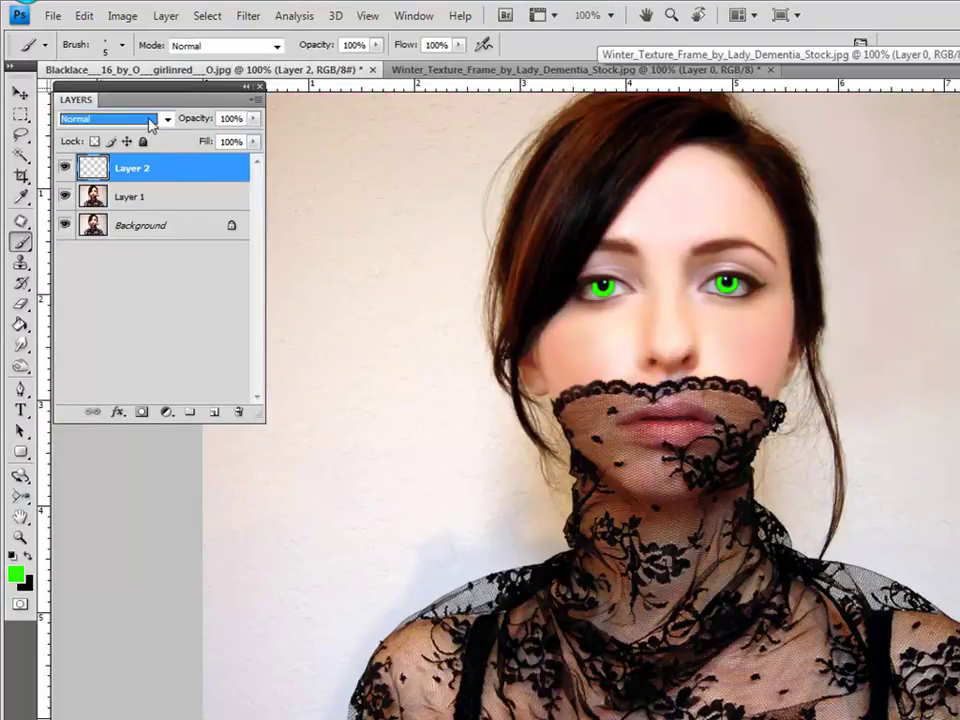
{"action": "key", "text": "Down"}
{"action": "key", "text": "Down"}
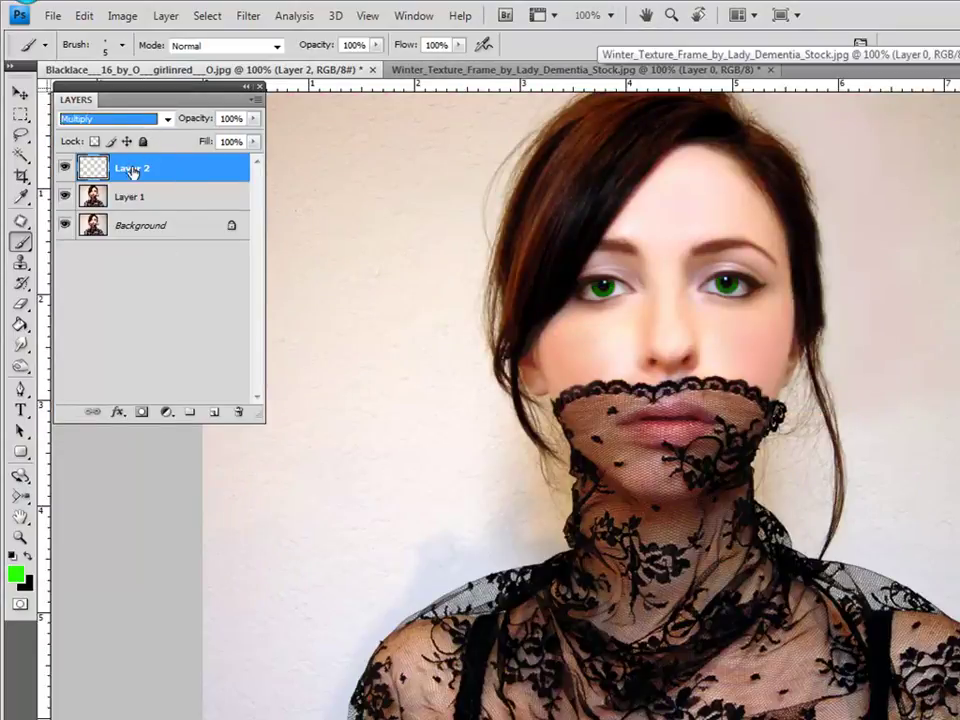
{"action": "double_click", "coordinate": [130, 168]}
{"action": "type", "text": "Green e"}
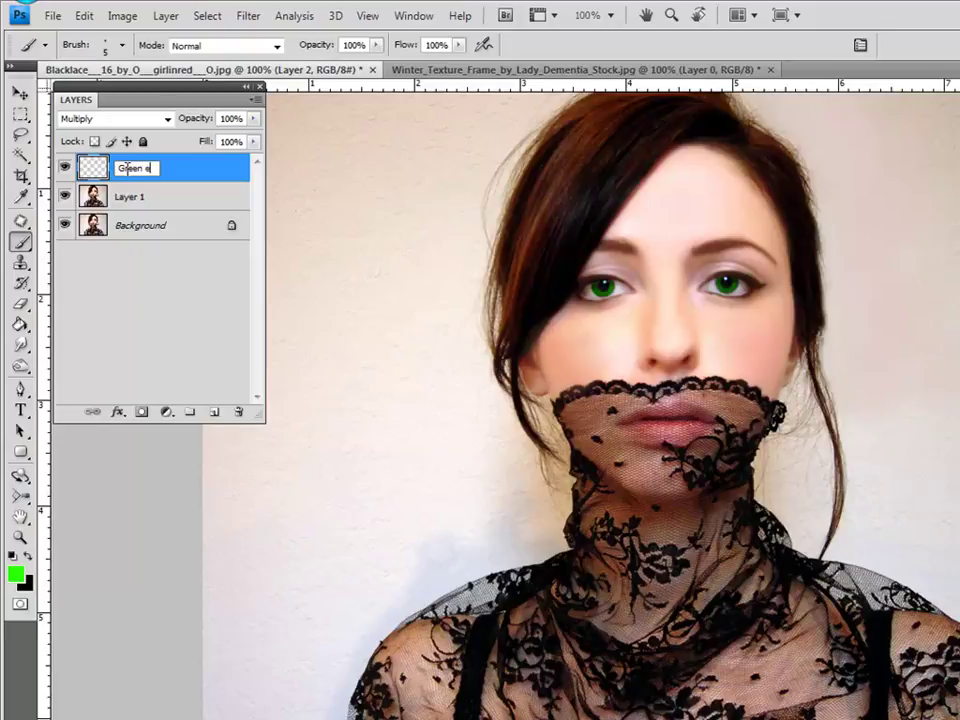
{"action": "type", "text": "yes"}
{"action": "key", "text": "Return"}
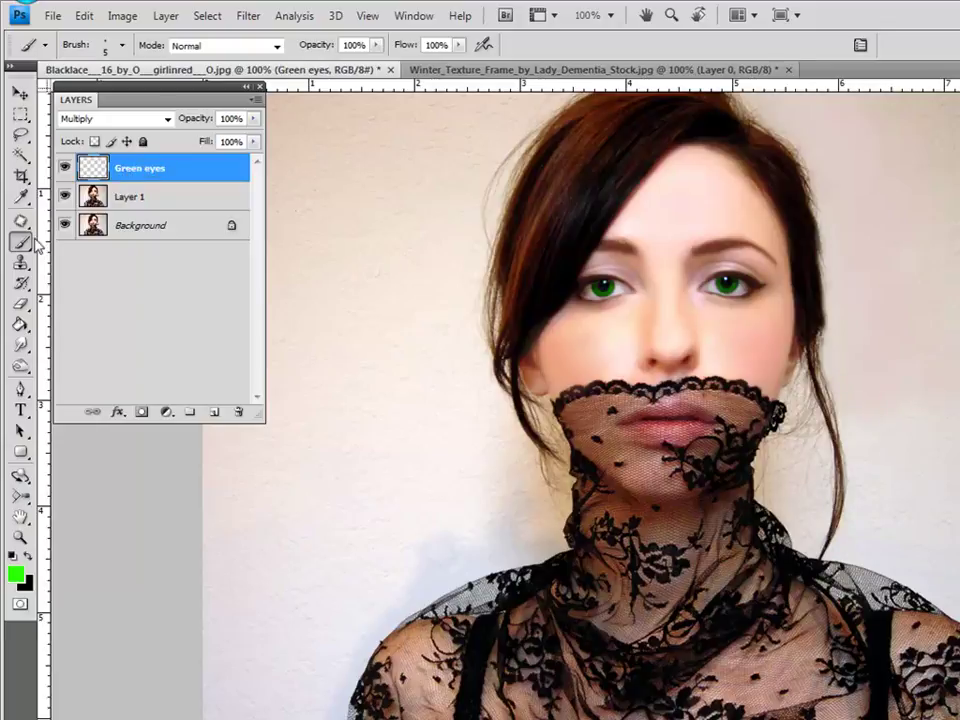
{"action": "right_click", "coordinate": [33, 242]}
{"action": "left_click", "coordinate": [128, 246]}
{"action": "right_click", "coordinate": [648, 288]}
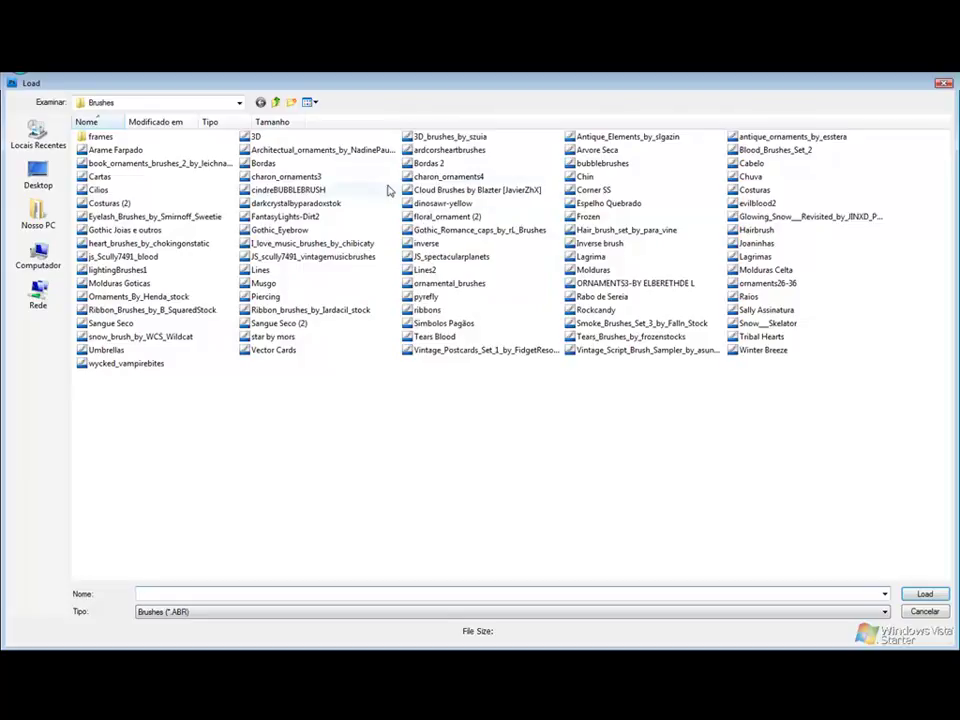
Load the FantasyLights-Dirt2 brush set and choose the 385 star brush
{"action": "double_click", "coordinate": [282, 216]}
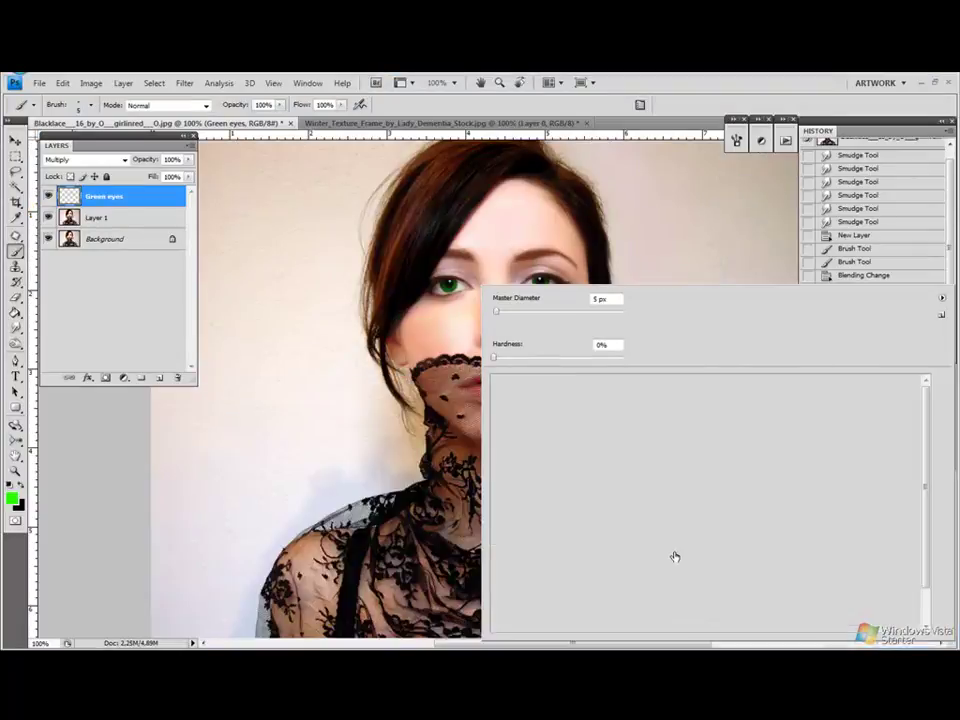
{"action": "scroll", "coordinate": [700, 500], "scroll_direction": "down", "scroll_amount": 1}
{"action": "left_click", "coordinate": [896, 533]}
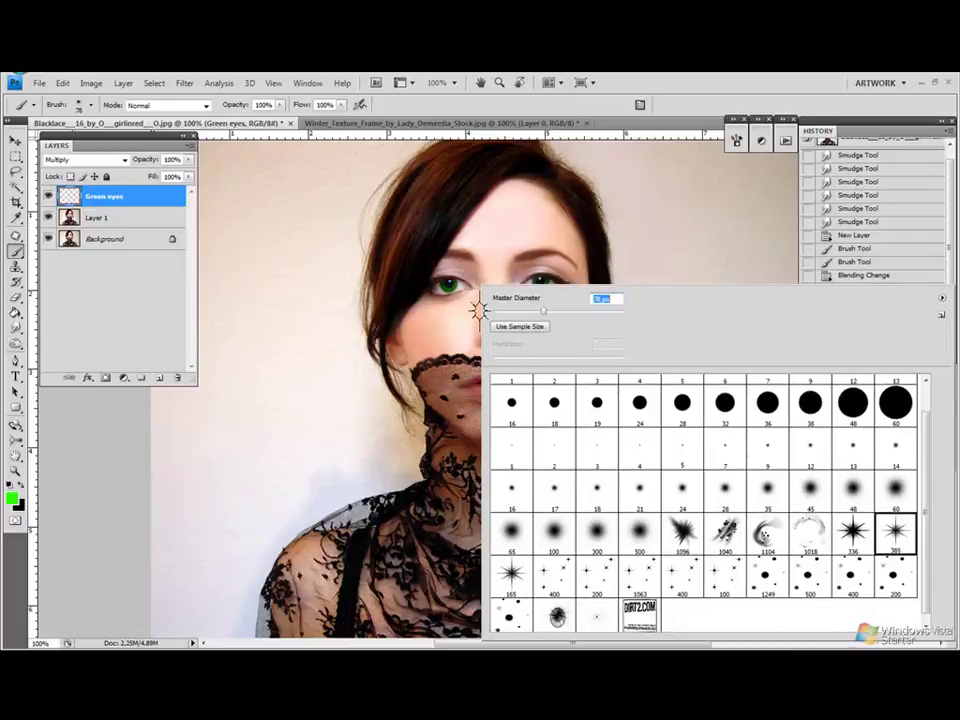
{"action": "scroll", "coordinate": [528, 283], "scroll_direction": "up", "scroll_amount": 5}
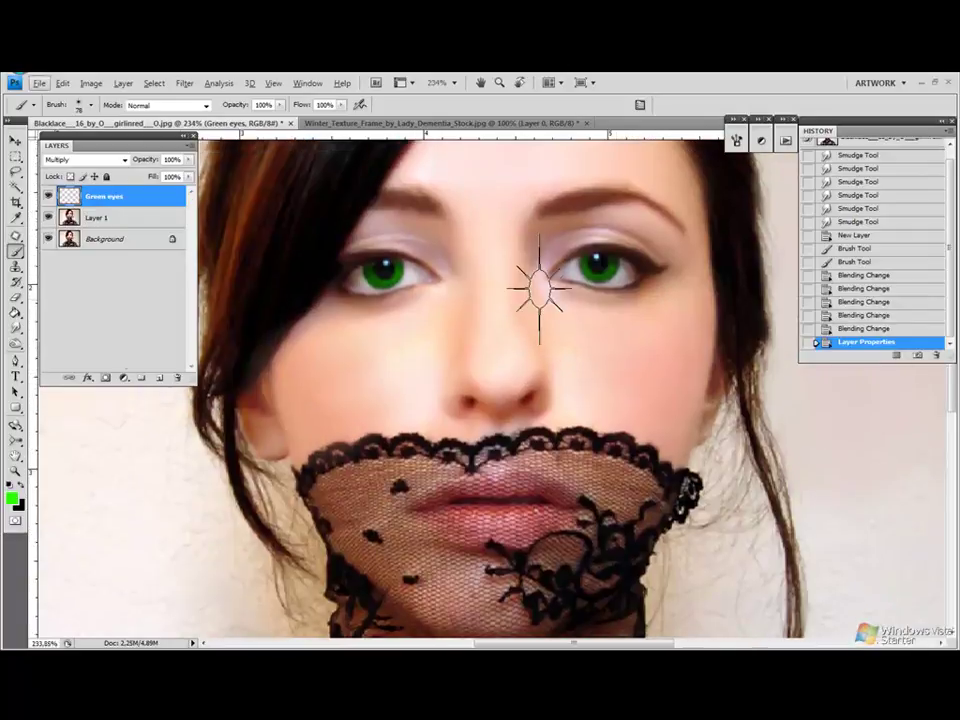
Add a new layer for the eye highlights named 'Light eyes'
{"action": "left_click", "coordinate": [157, 379]}
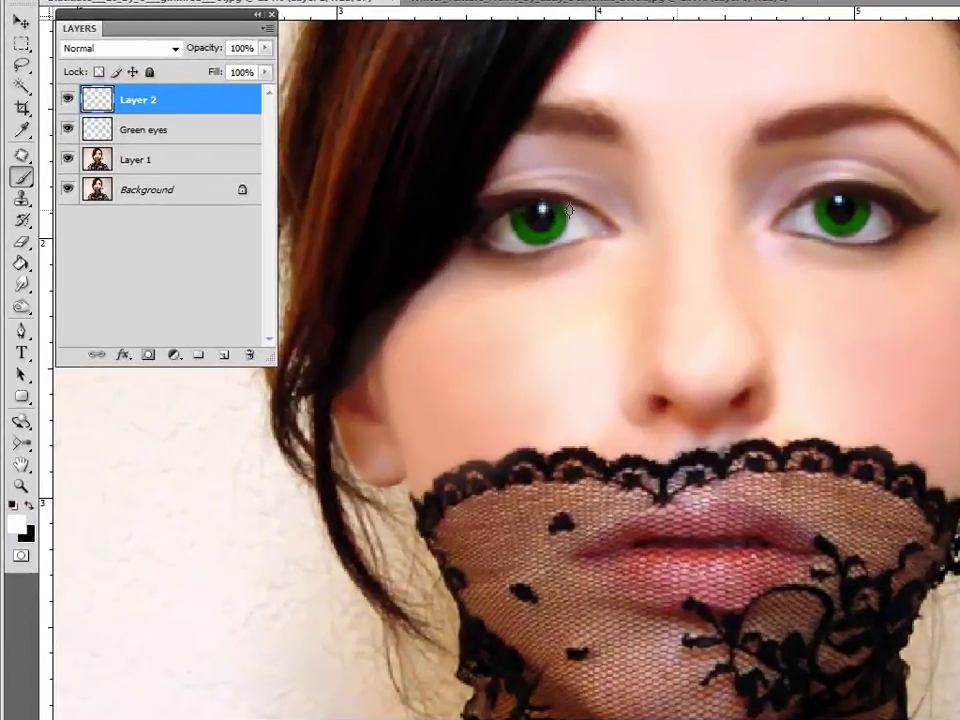
{"action": "double_click", "coordinate": [137, 101]}
{"action": "type", "text": "Light"}
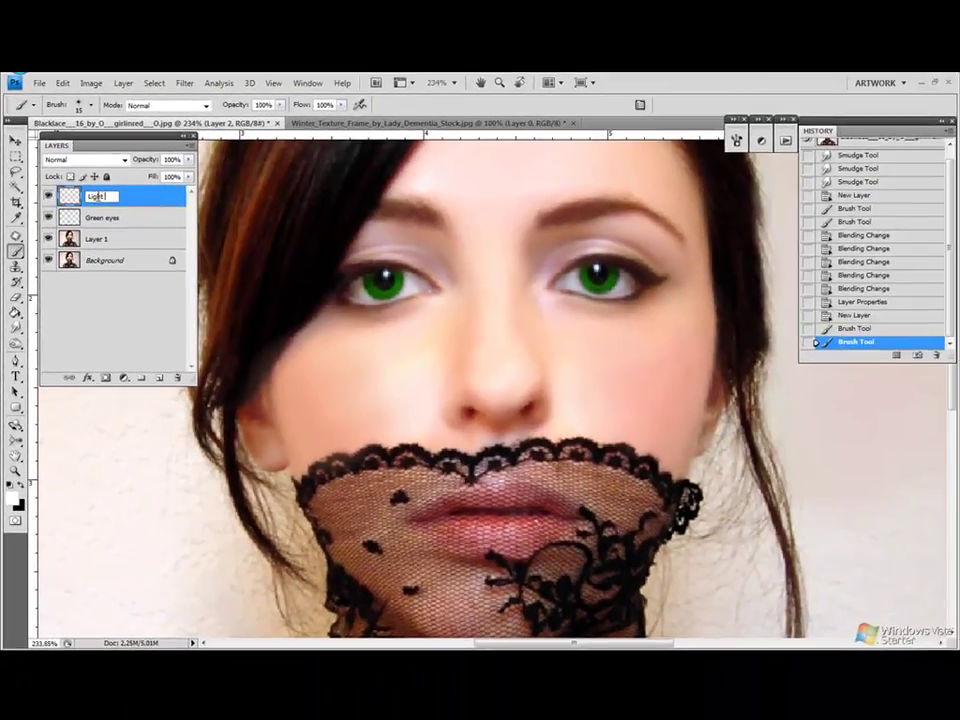
{"action": "type", "text": " eyes"}
{"action": "key", "text": "Return"}
Set the brush to 18 px and add a new empty layer above Light eyes
{"action": "right_click", "coordinate": [16, 250]}
{"action": "right_click", "coordinate": [398, 258]}
{"action": "left_click", "coordinate": [403, 483]}
{"action": "key", "text": "Return"}
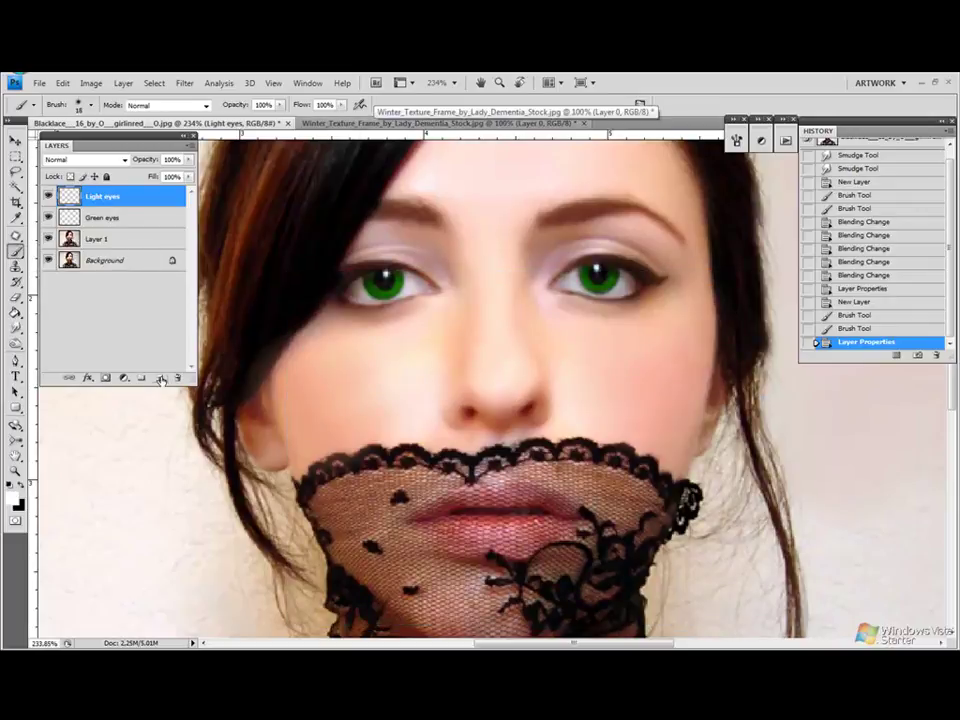
{"action": "key", "text": "ctrl+shift+alt+n"}
Paint white over both eyelids and blend that layer in Soft Light mode
{"action": "mouse_move", "coordinate": [360, 250]}
{"action": "left_mouse_down"}
{"action": "mouse_move", "coordinate": [403, 253]}
{"action": "mouse_move", "coordinate": [444, 274]}
{"action": "mouse_move", "coordinate": [403, 231]}
{"action": "mouse_move", "coordinate": [385, 240]}
{"action": "left_mouse_up"}
{"action": "mouse_move", "coordinate": [546, 266]}
{"action": "left_mouse_down"}
{"action": "mouse_move", "coordinate": [615, 240]}
{"action": "mouse_move", "coordinate": [666, 257]}
{"action": "mouse_move", "coordinate": [647, 229]}
{"action": "mouse_move", "coordinate": [585, 229]}
{"action": "mouse_move", "coordinate": [532, 247]}
{"action": "mouse_move", "coordinate": [546, 266]}
{"action": "mouse_move", "coordinate": [576, 240]}
{"action": "mouse_move", "coordinate": [664, 249]}
{"action": "left_mouse_up"}
{"action": "left_click", "coordinate": [103, 161]}
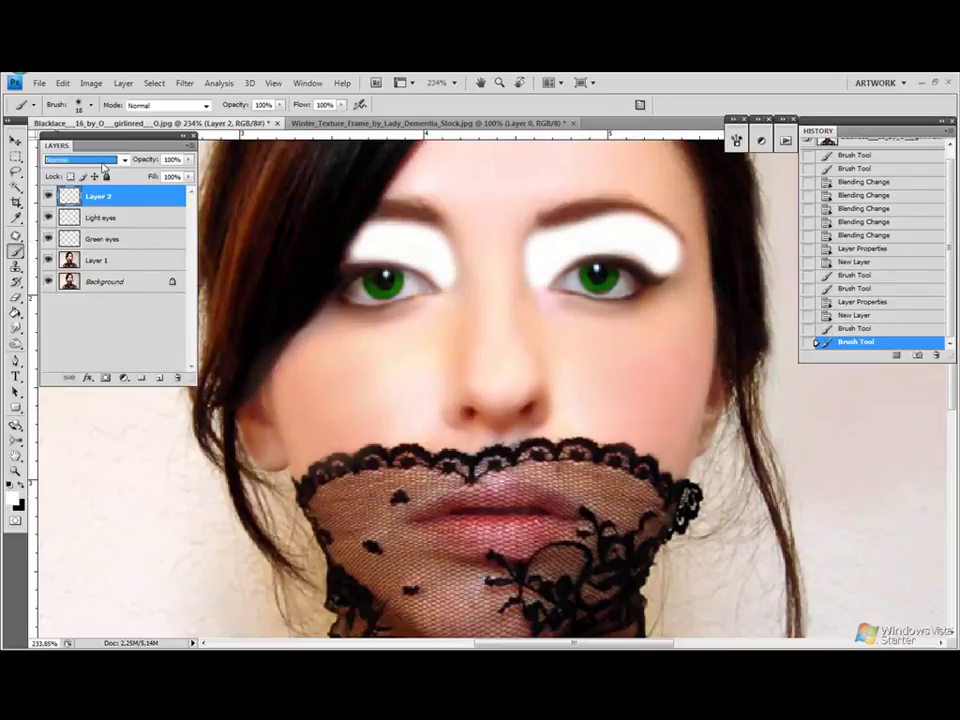
{"action": "key", "text": "Down"}
{"action": "key", "text": "Down"}
{"action": "key", "text": "Down"}
{"action": "key", "text": "Down"}
{"action": "key", "text": "Down"}
{"action": "key", "text": "Down"}
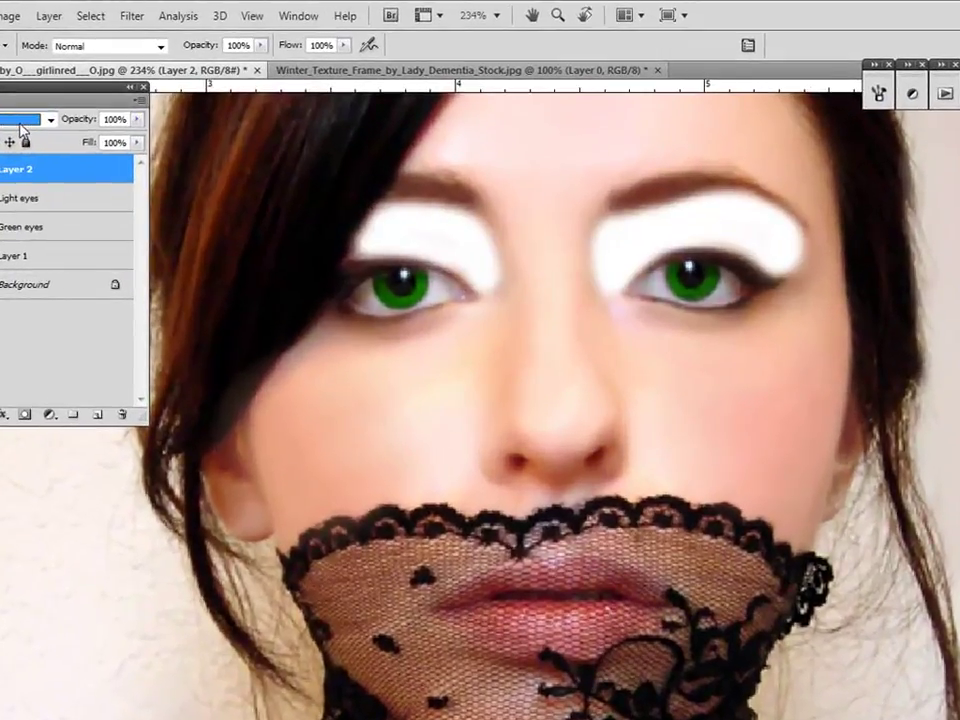
{"action": "key", "text": "Down"}
{"action": "key", "text": "Down"}
{"action": "key", "text": "Down"}
{"action": "key", "text": "Down"}
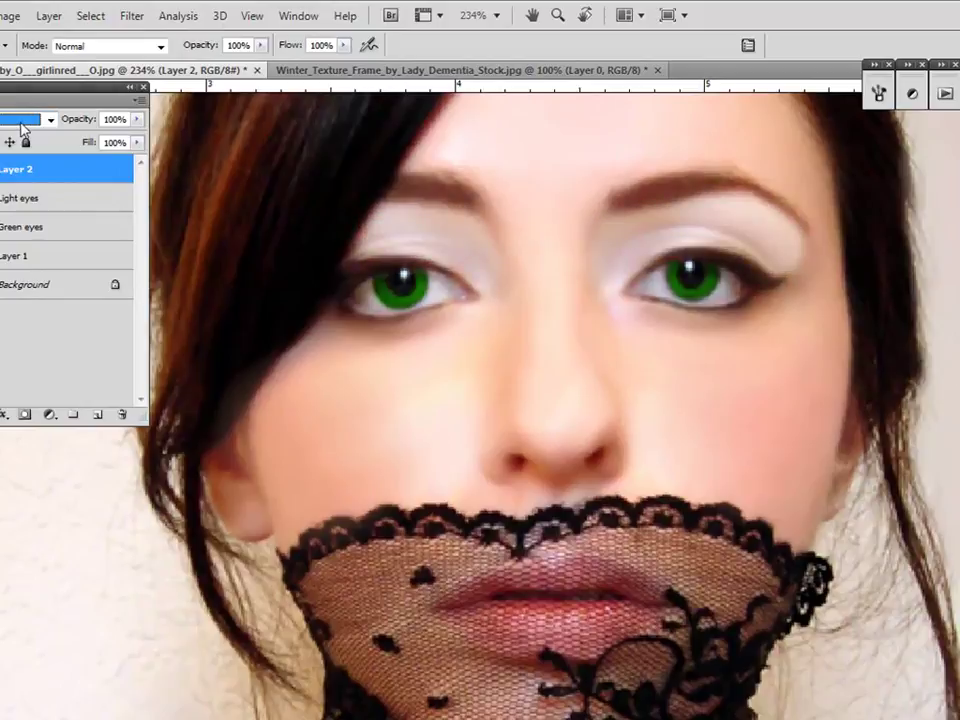
Try Surface Blur, then apply a Gaussian Blur to the eyelid paint
{"action": "left_click", "coordinate": [132, 16]}
{"action": "mouse_move", "coordinate": [142, 164]}
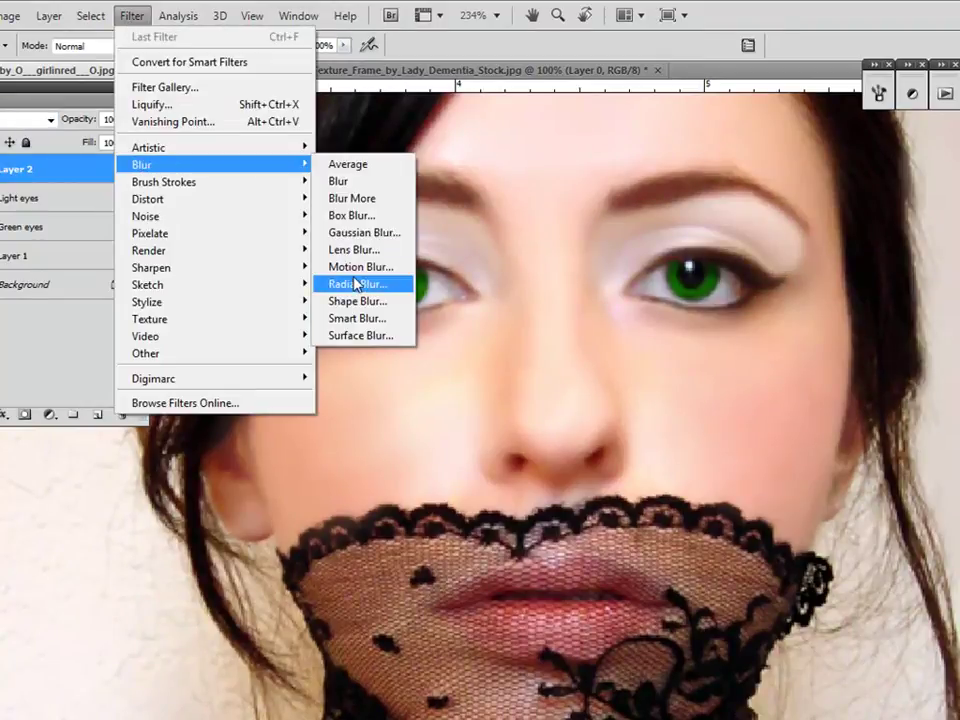
{"action": "left_click", "coordinate": [352, 336]}
{"action": "left_click", "coordinate": [162, 172]}
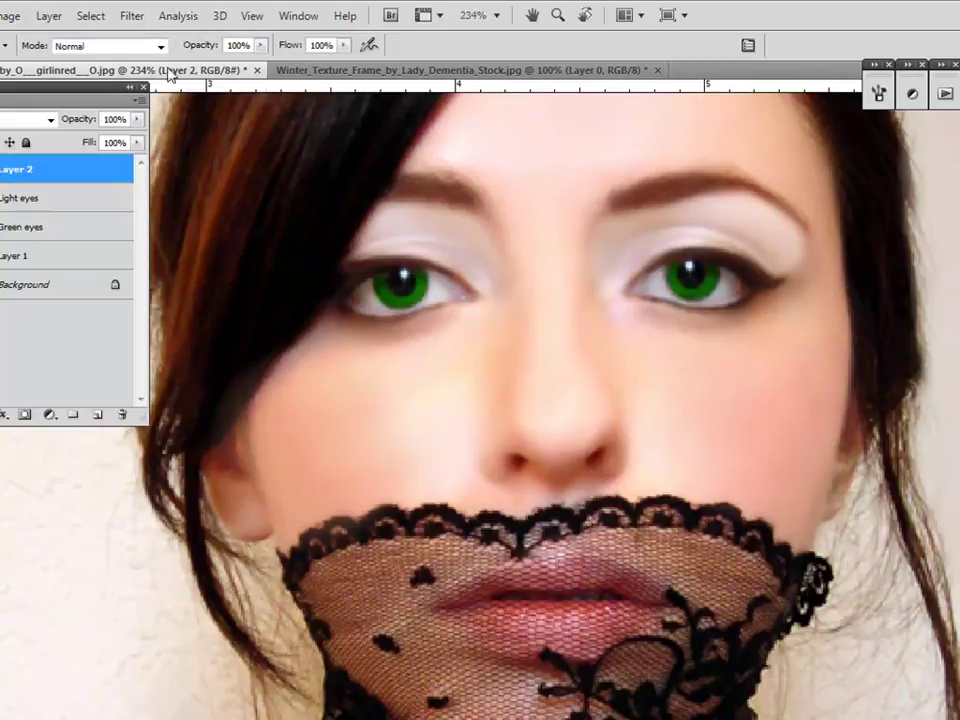
{"action": "left_click", "coordinate": [132, 16]}
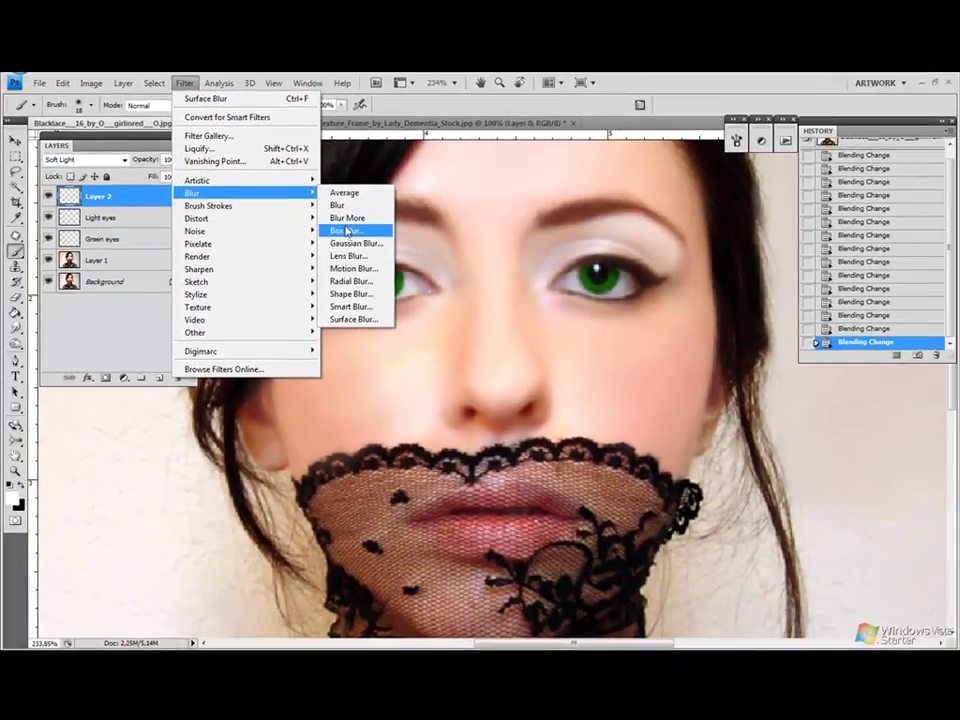
{"action": "left_click", "coordinate": [355, 243]}
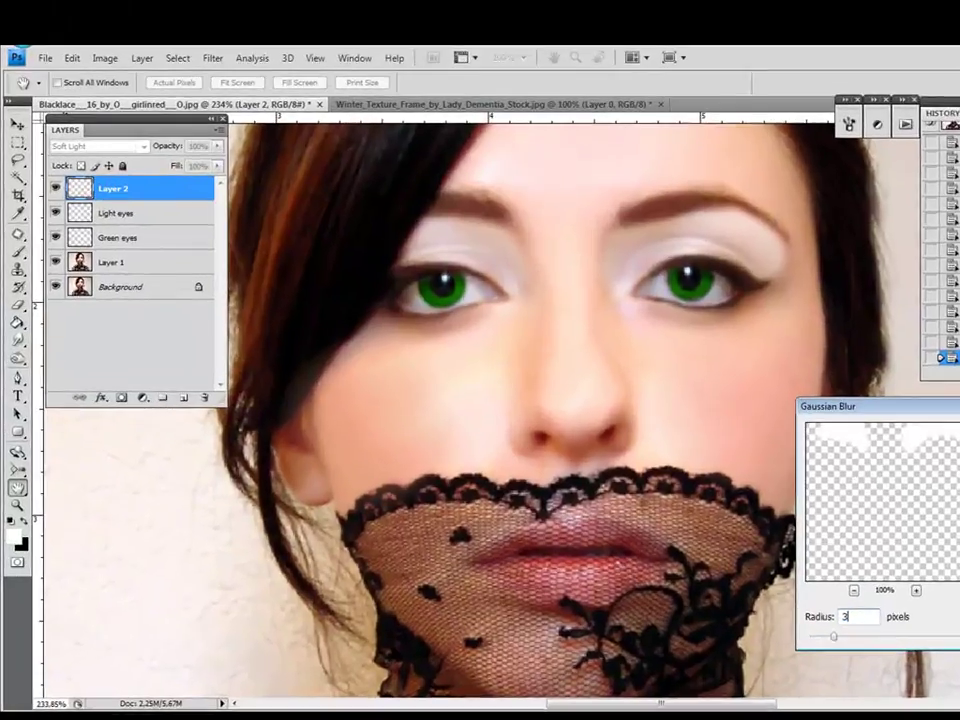
{"action": "key", "text": "Return"}
Erase the excess eyelid paint and rename the layer 'Shadow eyes'
{"action": "left_click", "coordinate": [21, 318]}
{"action": "left_click", "coordinate": [96, 315]}
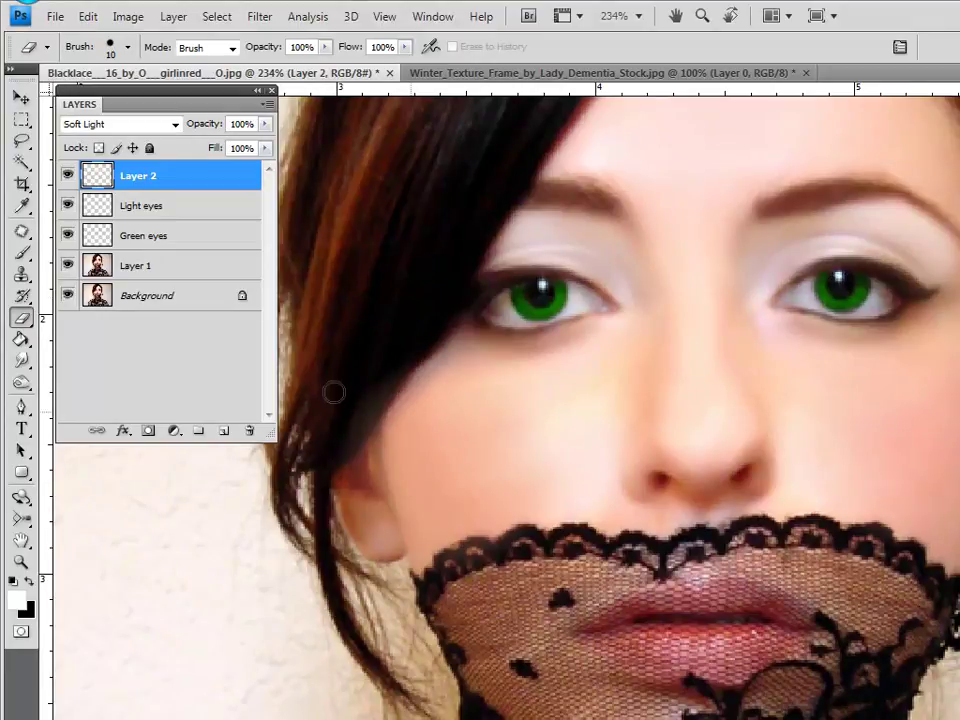
{"action": "double_click", "coordinate": [137, 176]}
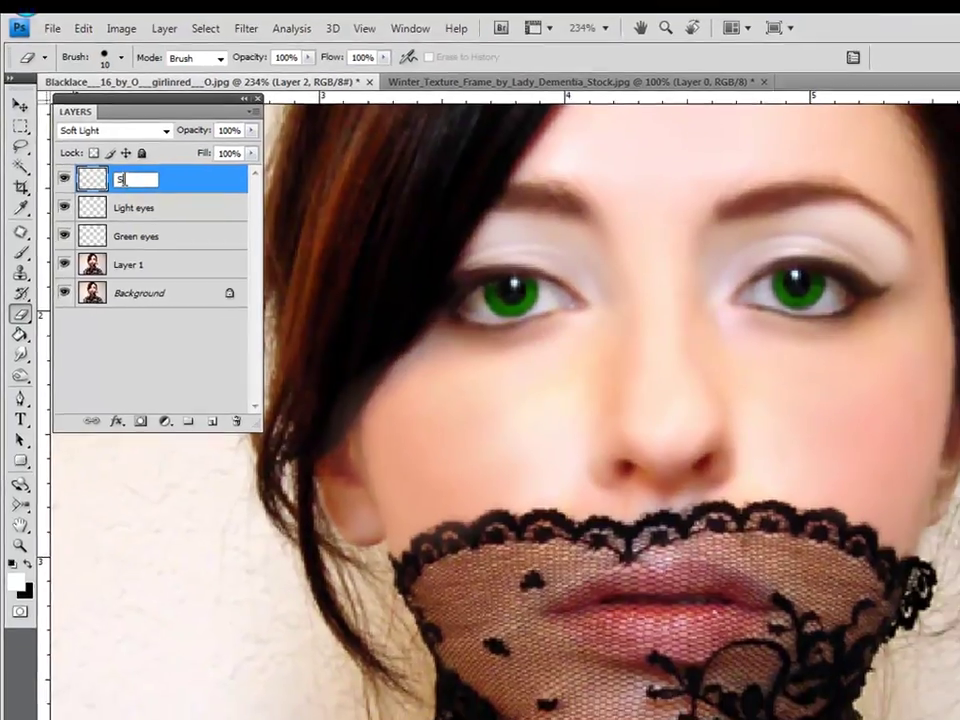
{"action": "type", "text": "Shadow"}
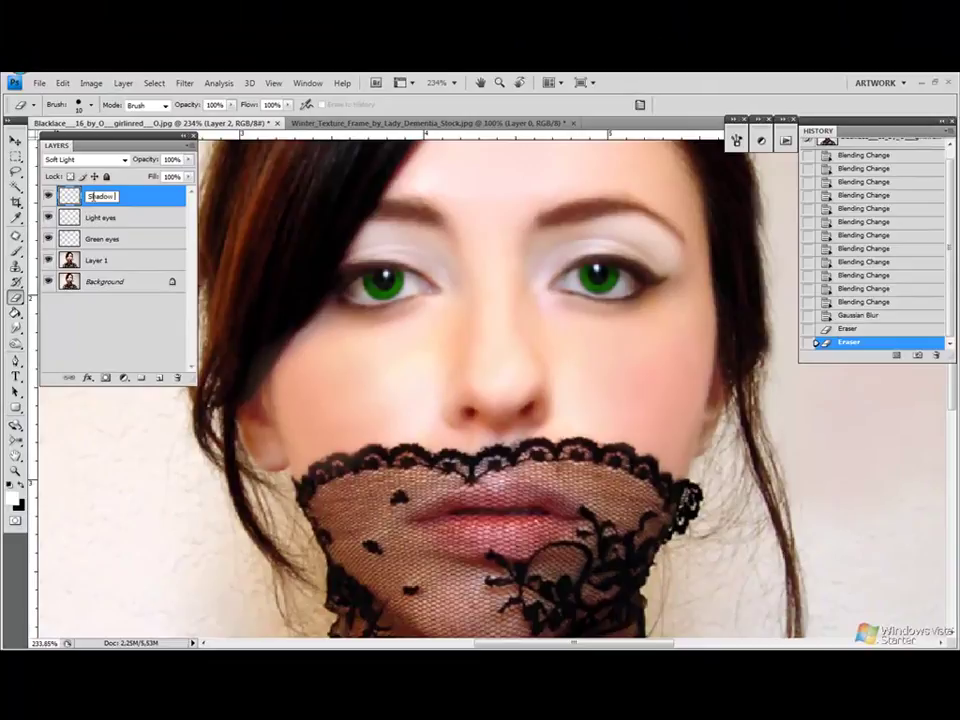
{"action": "key", "text": "Return"}
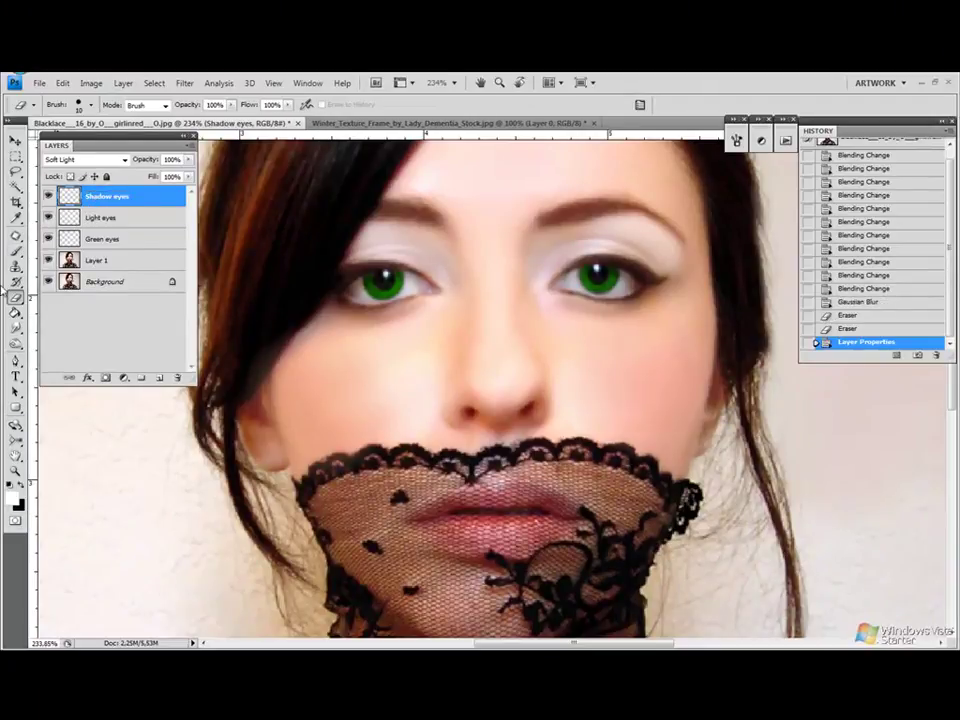
Switch to the Brush with the 400 px scattered star tip
{"action": "right_click", "coordinate": [16, 250]}
{"action": "left_click", "coordinate": [60, 249]}
{"action": "right_click", "coordinate": [406, 309]}
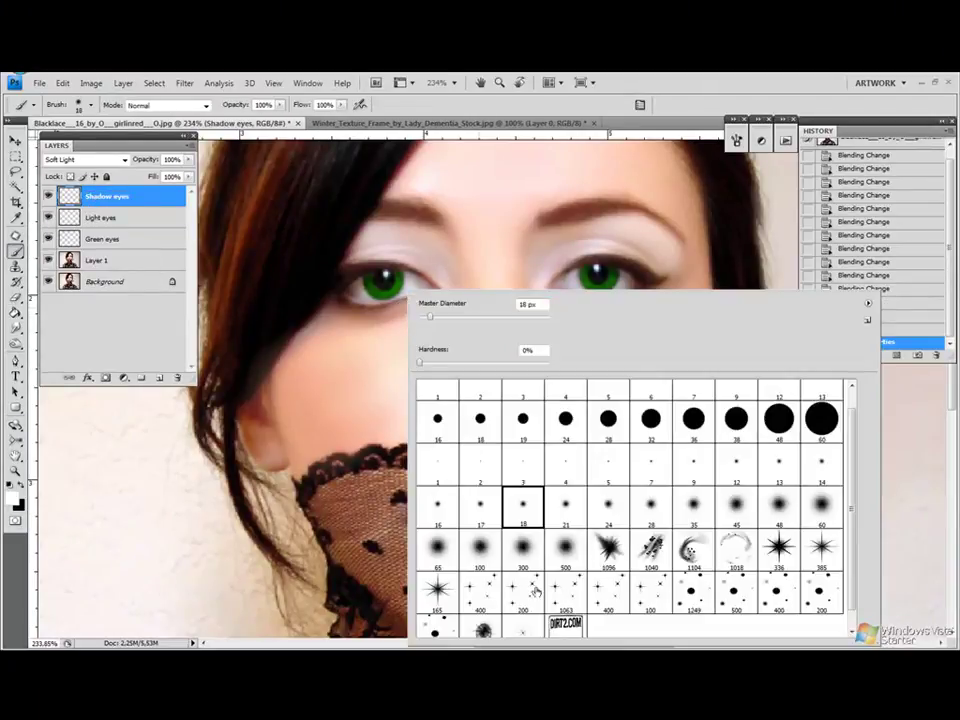
{"action": "left_click", "coordinate": [480, 590]}
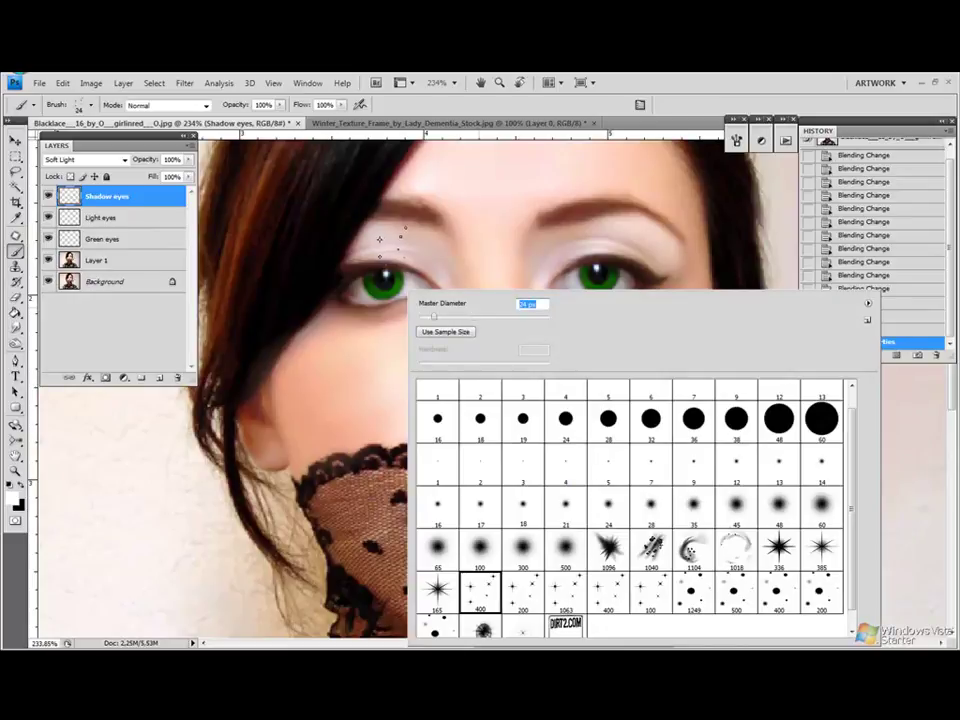
Add a new empty layer and size the brush from 36 px down to 25 px
{"action": "key", "text": "Return"}
{"action": "key", "text": "ctrl+shift+alt+n"}
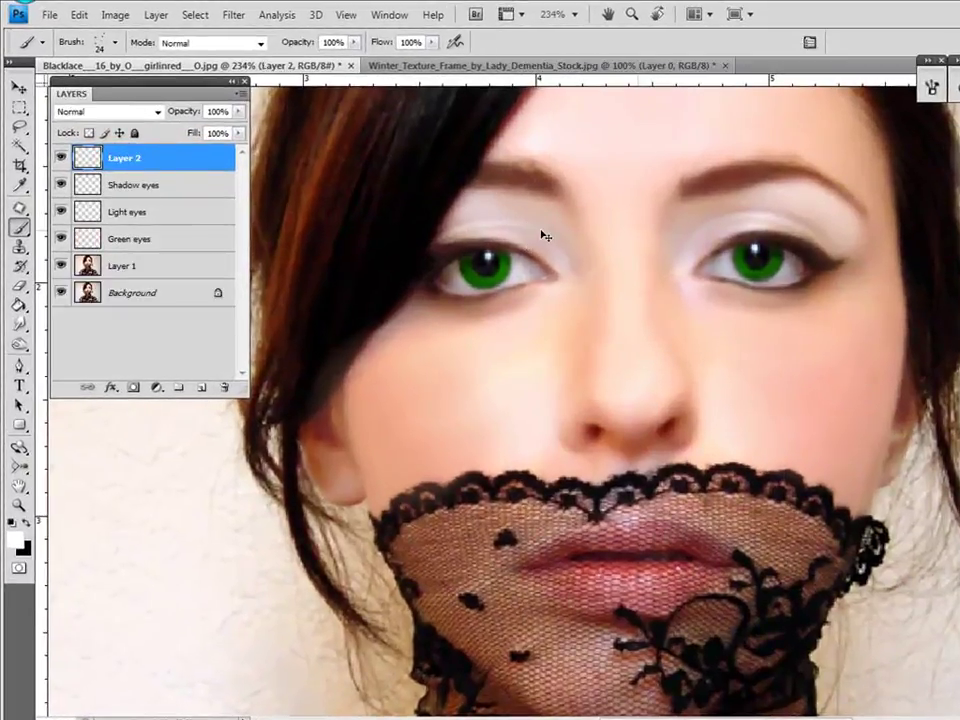
{"action": "right_click", "coordinate": [480, 232]}
{"action": "scroll", "coordinate": [608, 640], "scroll_direction": "down", "scroll_amount": 1}
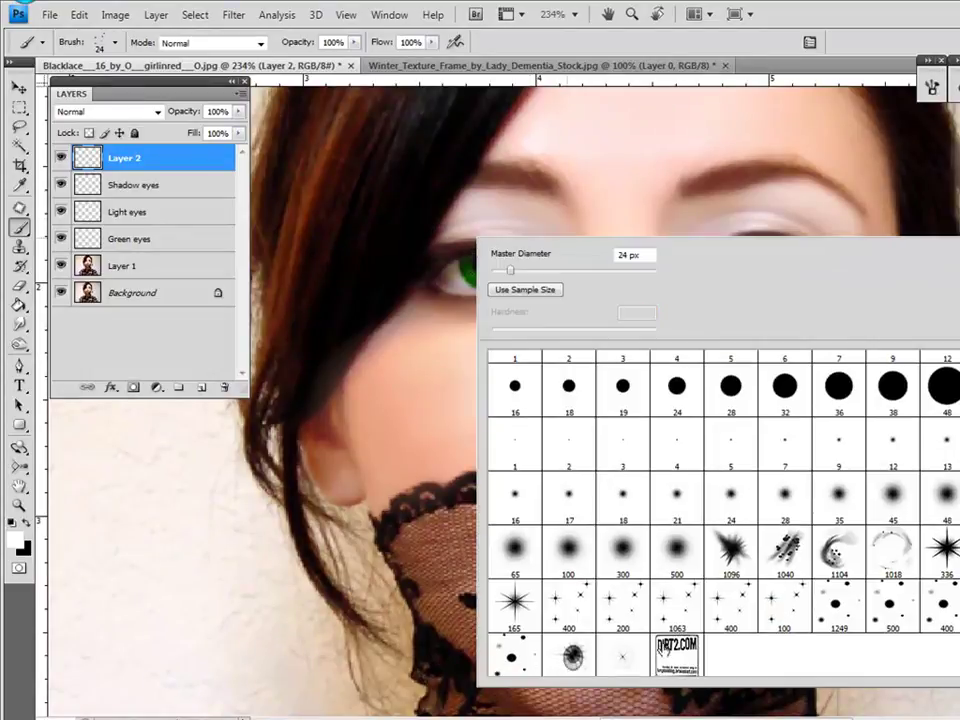
{"action": "left_click_drag", "start_coordinate": [510, 270], "coordinate": [531, 274]}
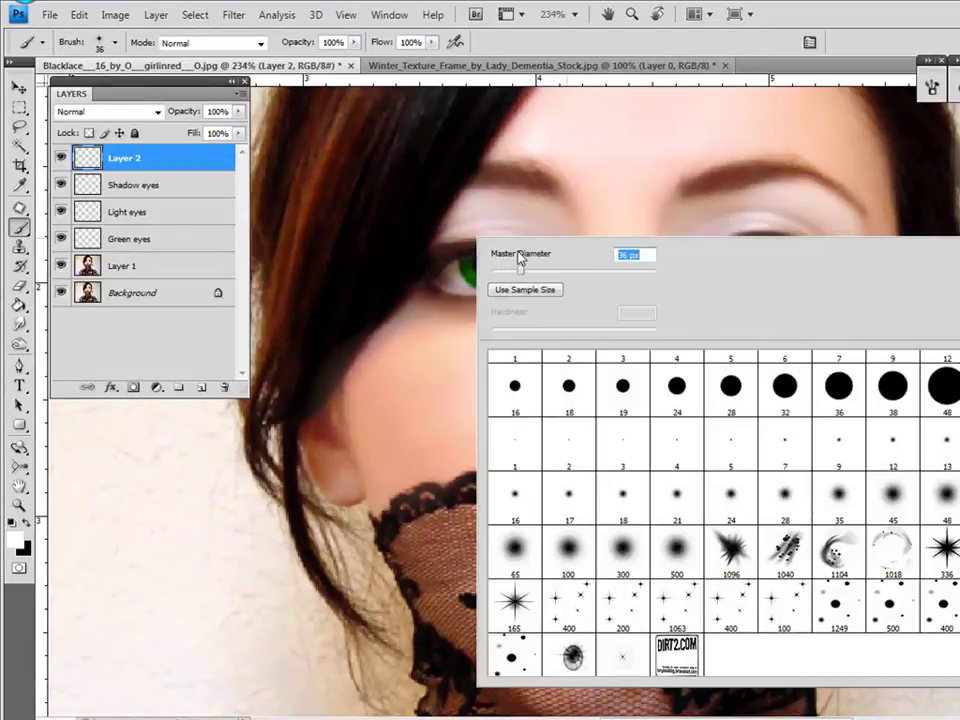
{"action": "key", "text": "Return"}
{"action": "key", "text": "bracketleft"}
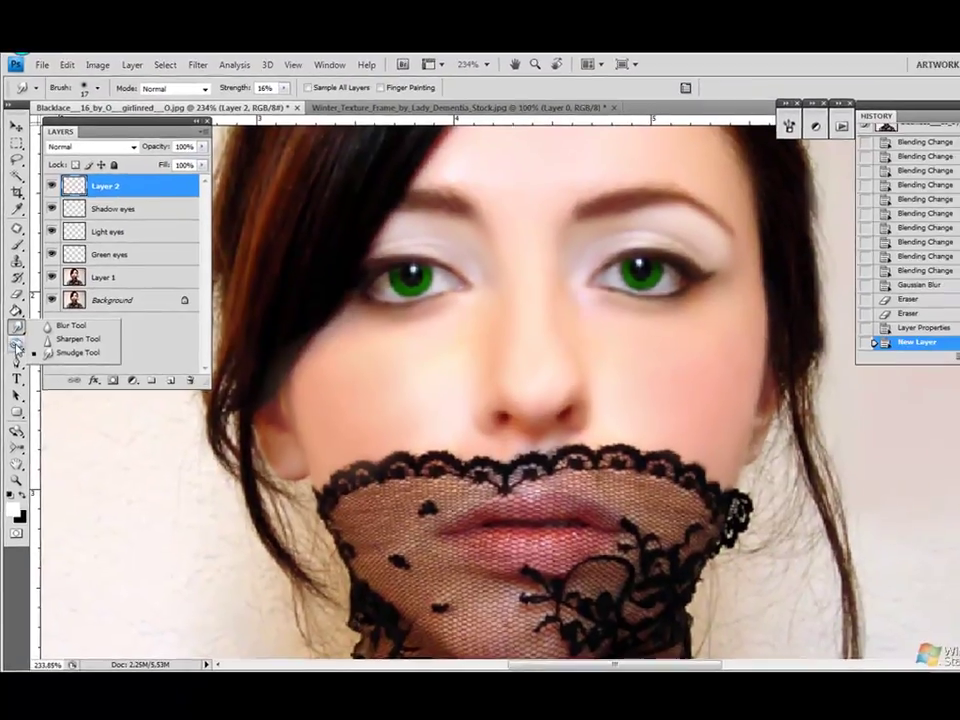
Choose the dodge/burn tool, delete the empty Layer 2, and select Layer 1
{"action": "left_click", "coordinate": [19, 345]}
{"action": "left_click", "coordinate": [62, 277]}
{"action": "left_click", "coordinate": [88, 197]}
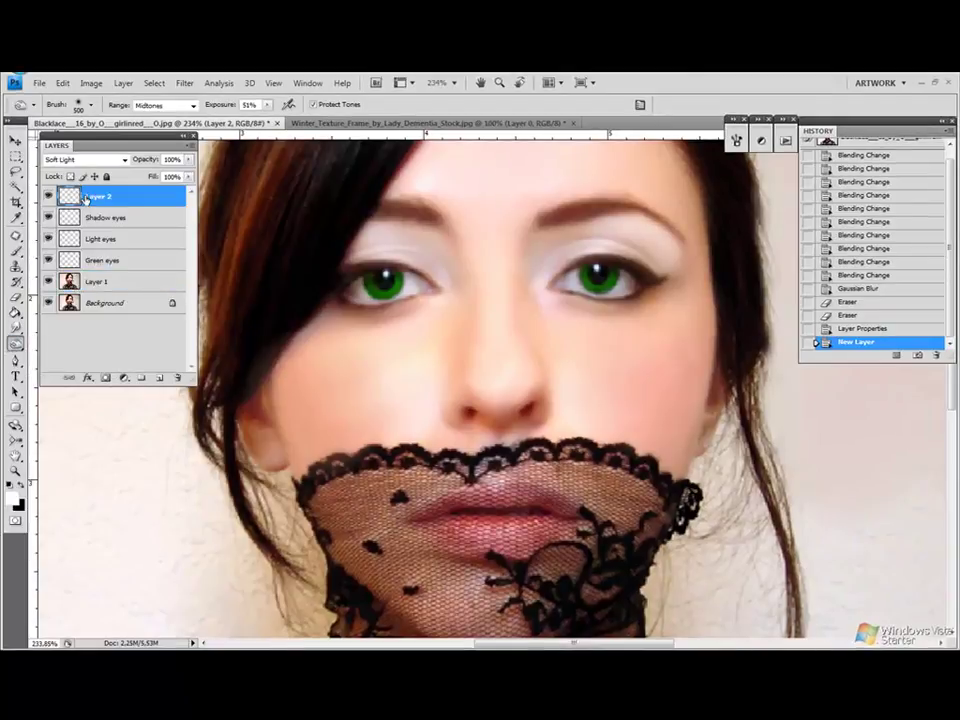
{"action": "key", "text": "Delete"}
{"action": "left_click", "coordinate": [97, 260]}
Burn the eye rims on Layer 1 with a 12 px brush, checking at 100% zoom
{"action": "right_click", "coordinate": [368, 292]}
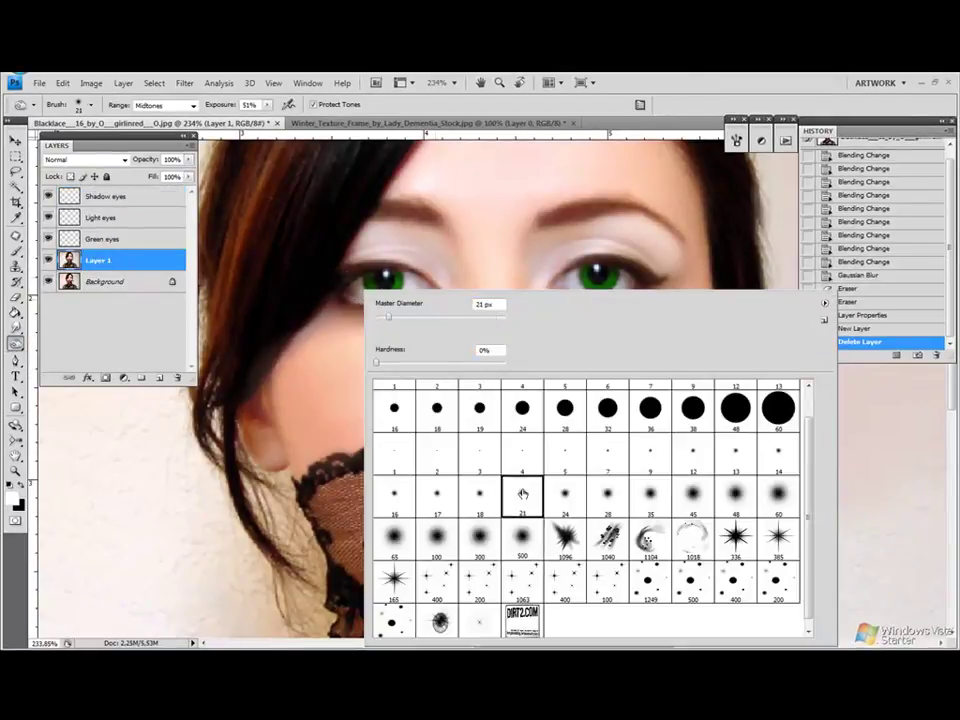
{"action": "left_click", "coordinate": [693, 450]}
{"action": "key", "text": "Return"}
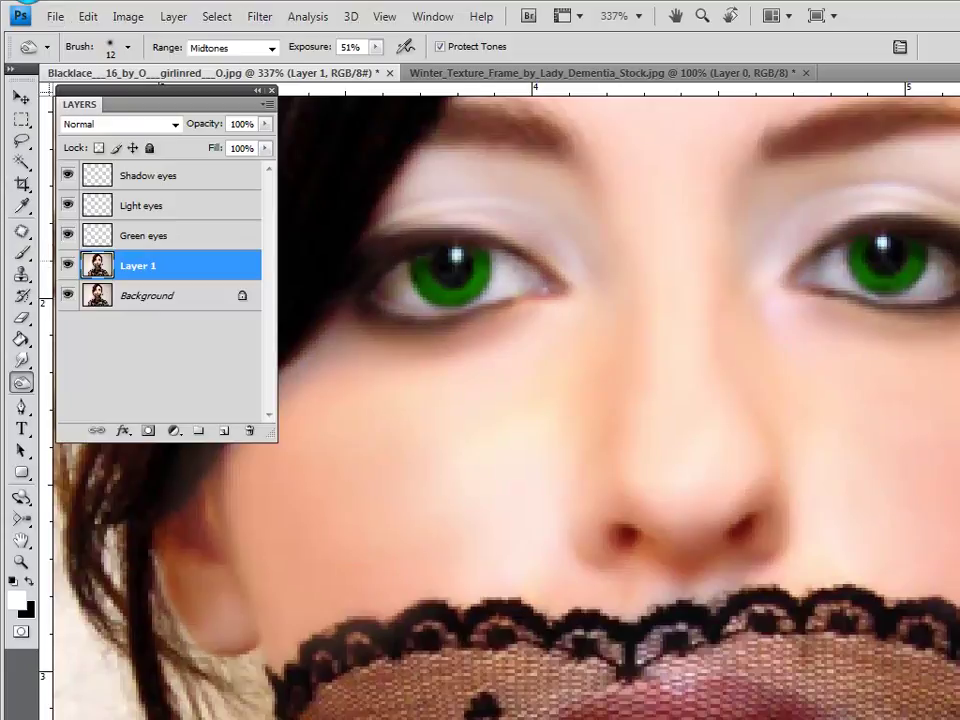
{"action": "left_click", "coordinate": [638, 16]}
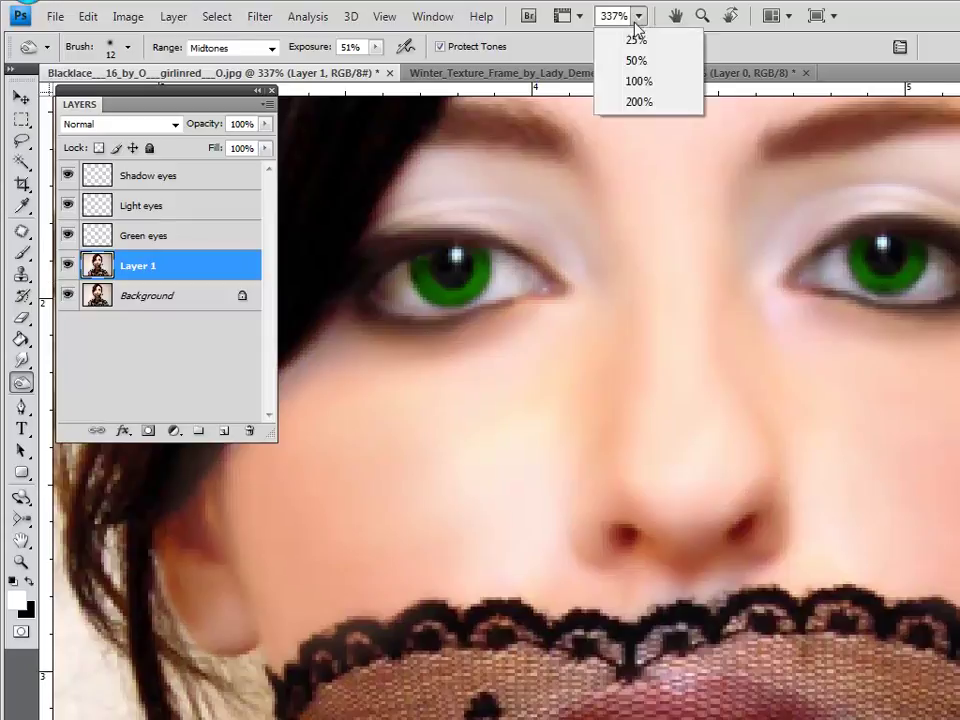
{"action": "left_click", "coordinate": [636, 79]}
{"action": "scroll", "coordinate": [715, 320], "scroll_direction": "down", "scroll_amount": 3}
{"action": "scroll", "coordinate": [730, 390], "scroll_direction": "down", "scroll_amount": 5}
{"action": "scroll", "coordinate": [745, 440], "scroll_direction": "down", "scroll_amount": 1}
{"action": "scroll", "coordinate": [748, 453], "scroll_direction": "down", "scroll_amount": 1}
{"action": "scroll", "coordinate": [748, 453], "scroll_direction": "up", "scroll_amount": 1}
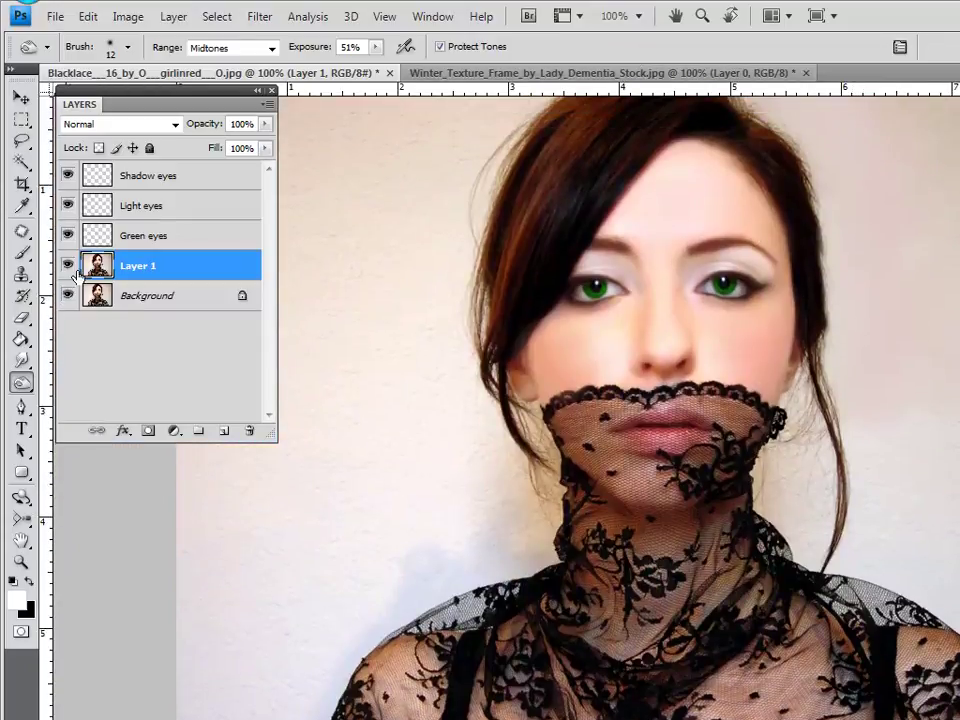
Lower saturation with Hue/Saturation, then raise the Levels black input to 26
{"action": "key", "text": "ctrl+u"}
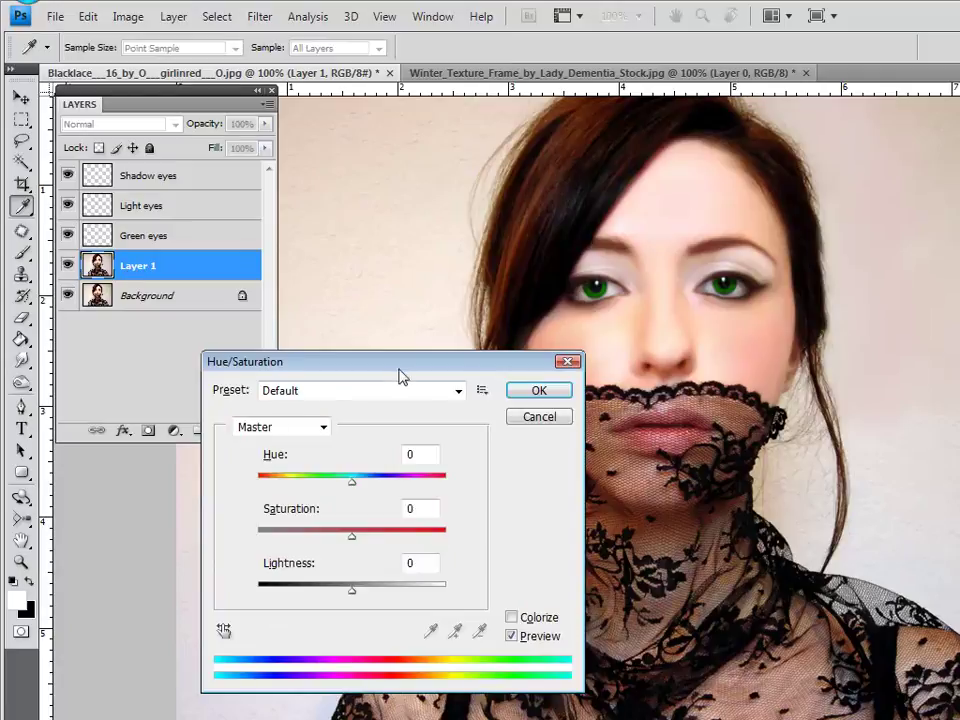
{"action": "left_click_drag", "start_coordinate": [399, 375], "coordinate": [959, 171]}
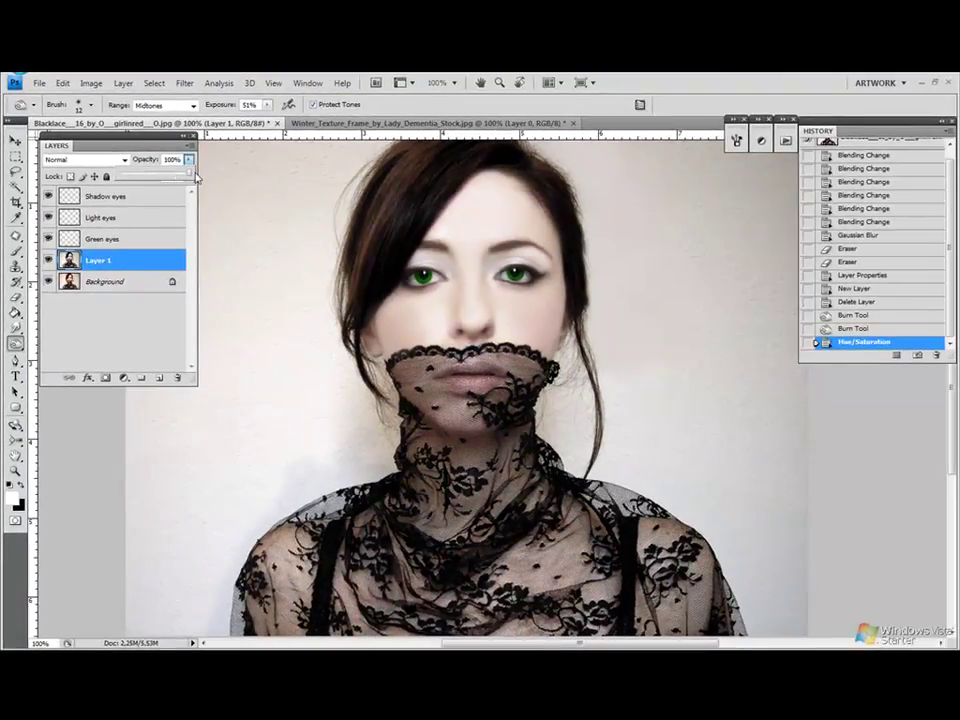
{"action": "key", "text": "ctrl+l"}
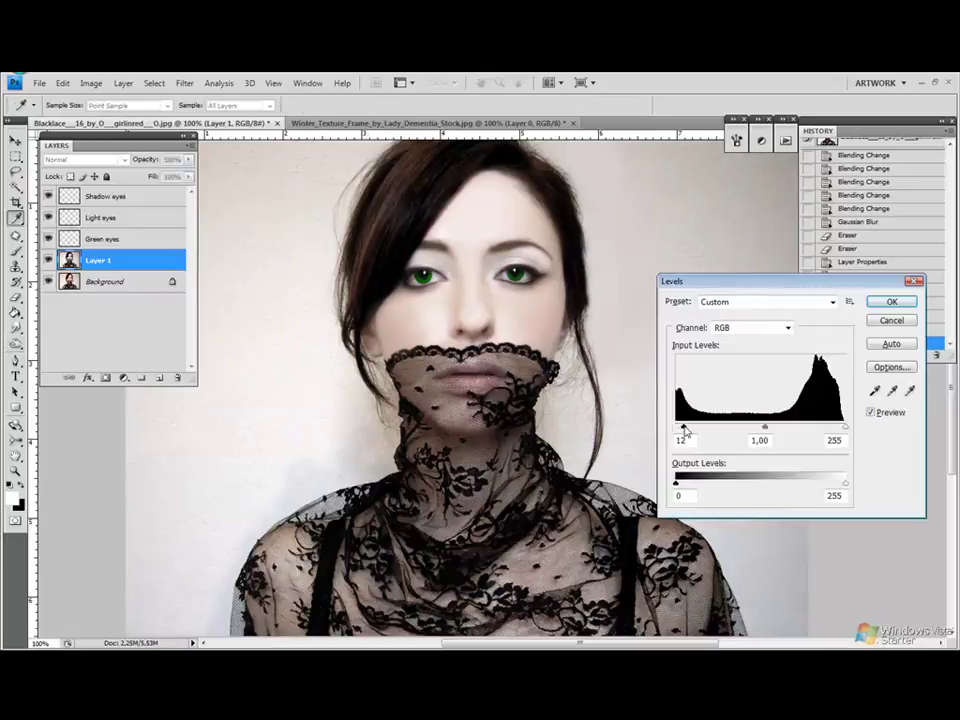
{"action": "left_click_drag", "start_coordinate": [684, 429], "coordinate": [696, 431]}
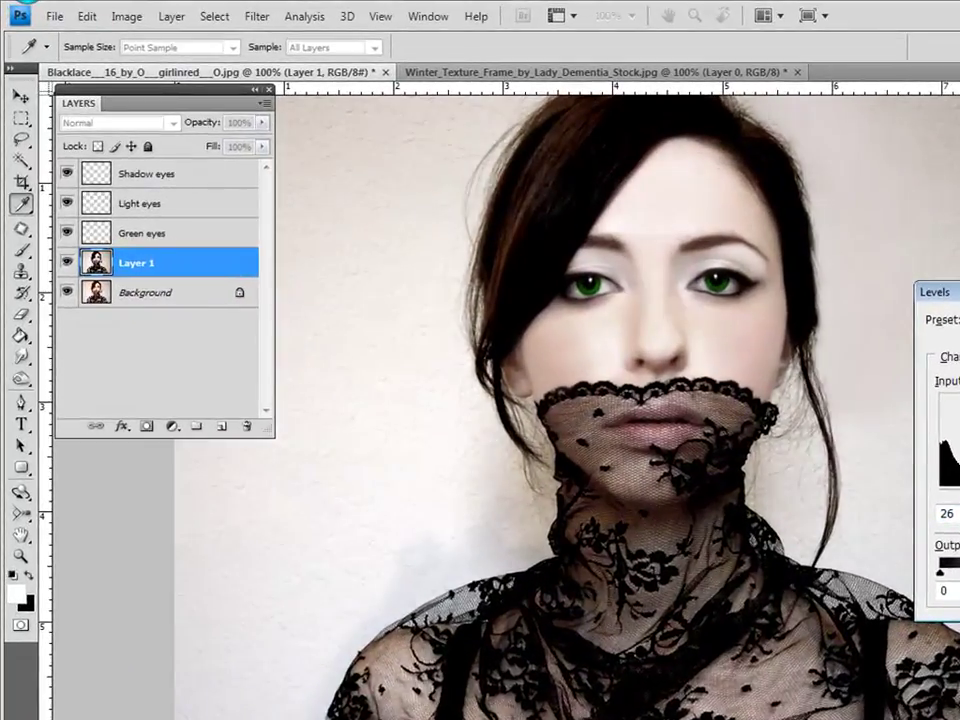
{"action": "key", "text": "Return"}
Desaturate the portrait further and lower Layer 1's opacity to 91%
{"action": "key", "text": "ctrl+u"}
{"action": "left_click_drag", "start_coordinate": [950, 322], "coordinate": [944, 322]}
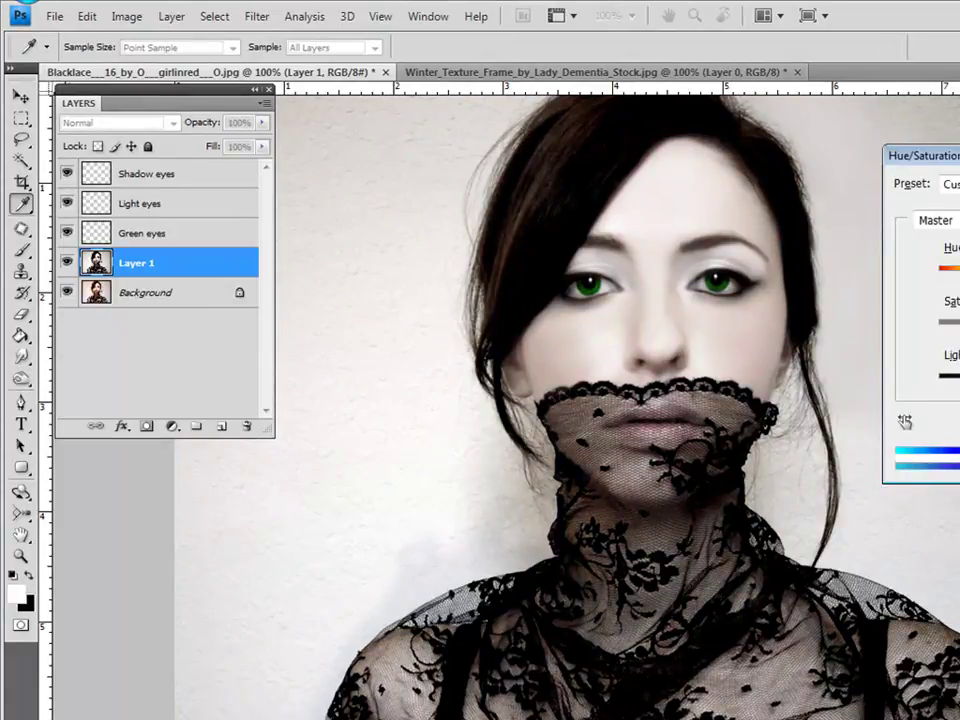
{"action": "key", "text": "Return"}
{"action": "key", "text": "o"}
{"action": "left_click", "coordinate": [261, 122]}
{"action": "left_click_drag", "start_coordinate": [262, 143], "coordinate": [250, 147]}
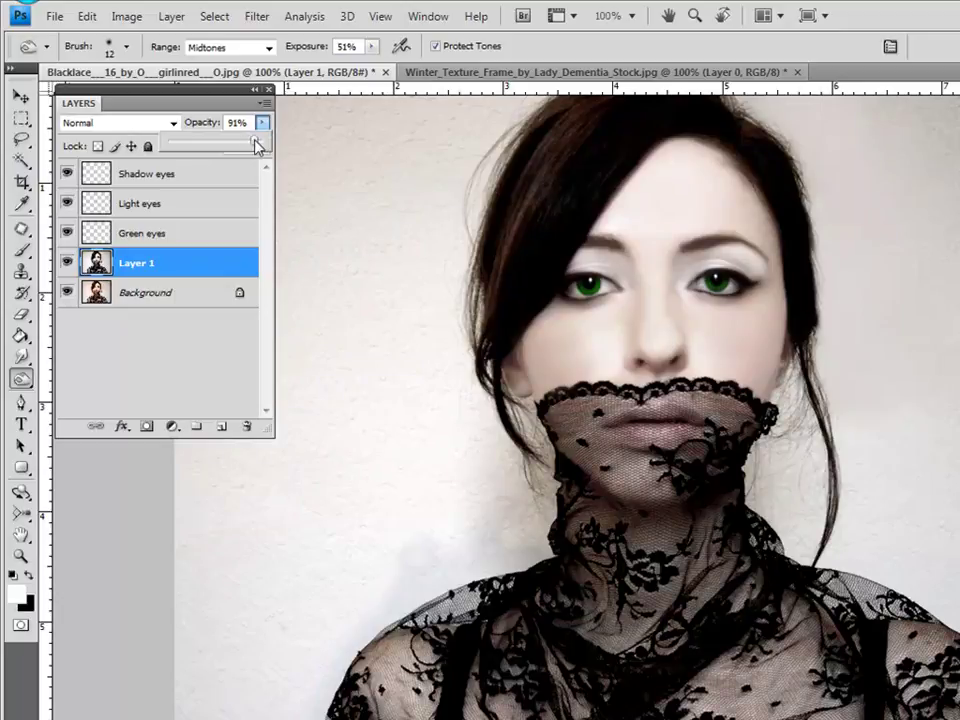
{"action": "left_click", "coordinate": [98, 490]}
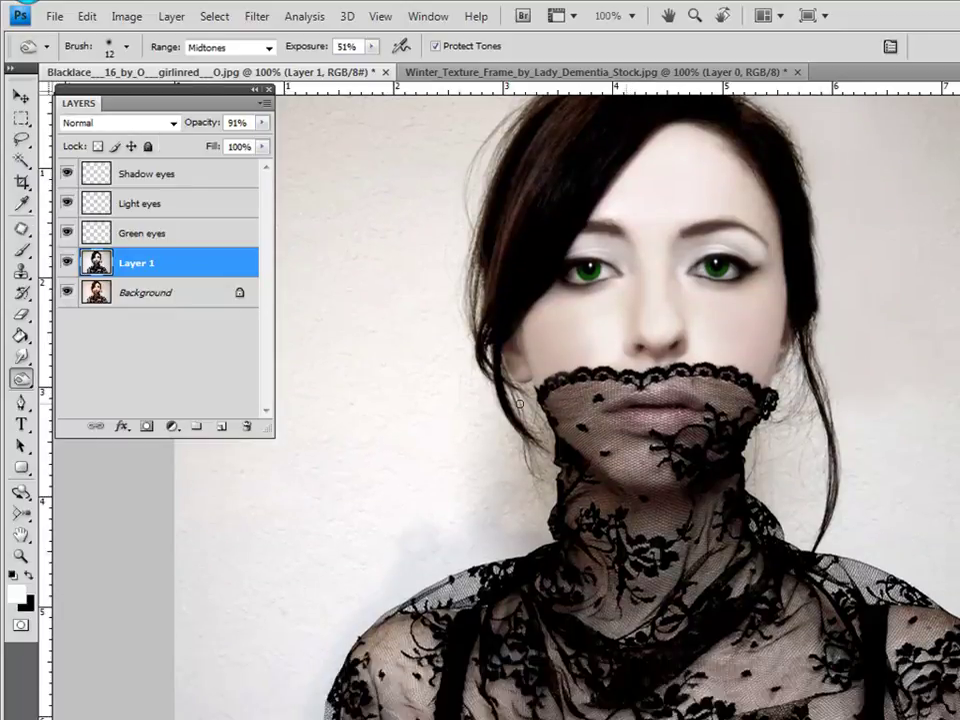
{"action": "scroll", "coordinate": [519, 403], "scroll_direction": "up", "scroll_amount": 1}
Drag the winter texture into the portrait and move its layer to the top
{"action": "left_click", "coordinate": [54, 16]}
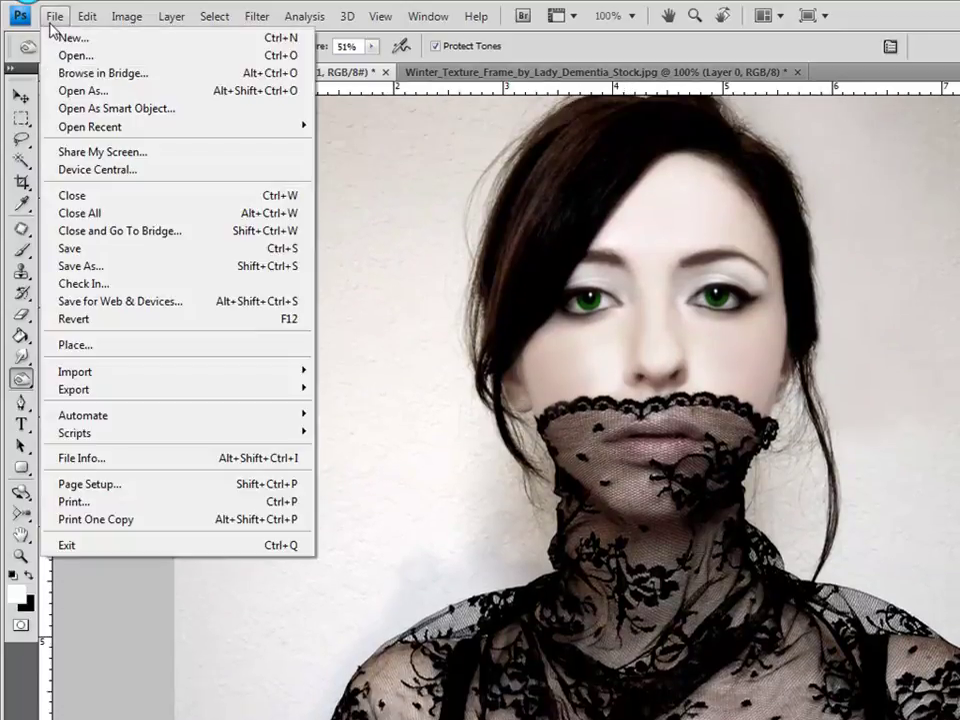
{"action": "key", "text": "Escape"}
{"action": "left_click", "coordinate": [430, 72]}
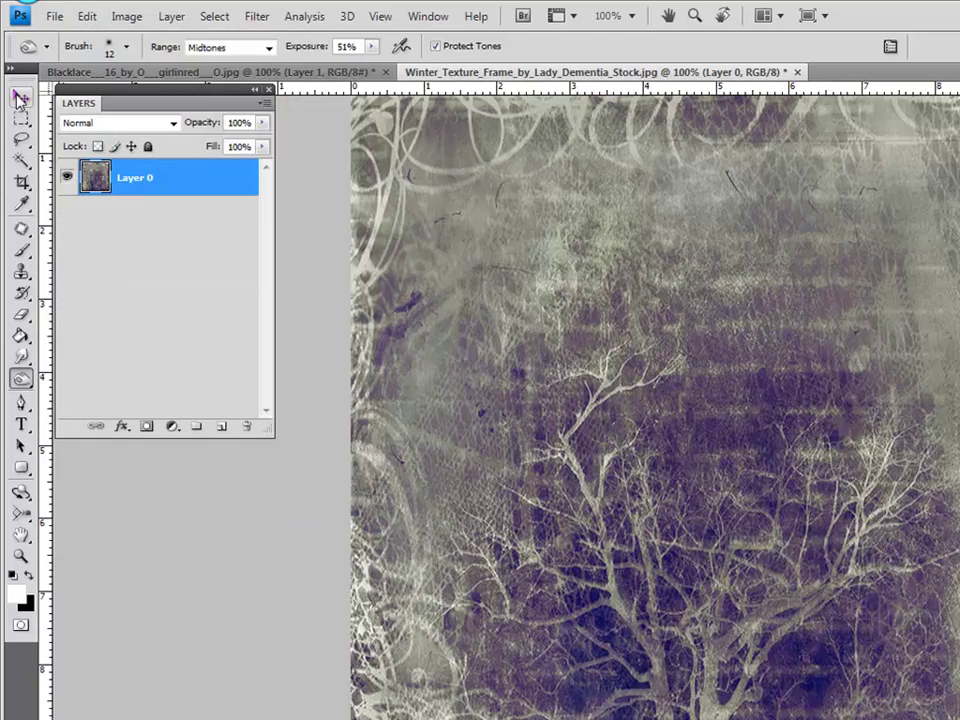
{"action": "key", "text": "v"}
{"action": "mouse_move", "coordinate": [365, 226]}
{"action": "left_mouse_down"}
{"action": "mouse_move", "coordinate": [320, 72]}
{"action": "mouse_move", "coordinate": [677, 189]}
{"action": "left_mouse_up"}
{"action": "left_click", "coordinate": [632, 16]}
{"action": "left_click", "coordinate": [628, 58]}
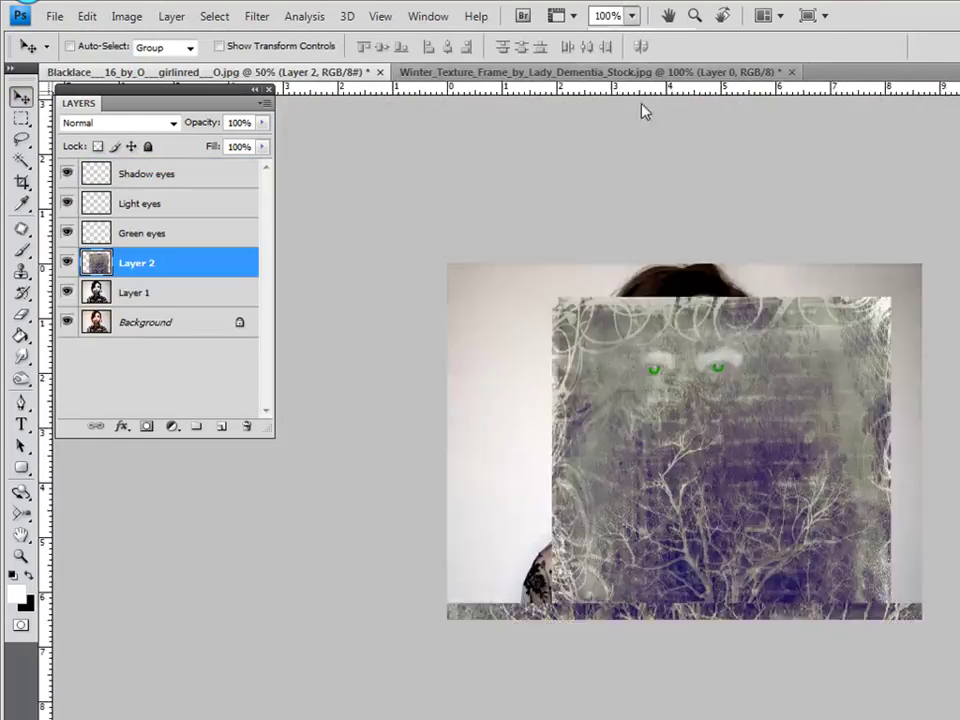
{"action": "left_click_drag", "start_coordinate": [152, 265], "coordinate": [150, 168]}
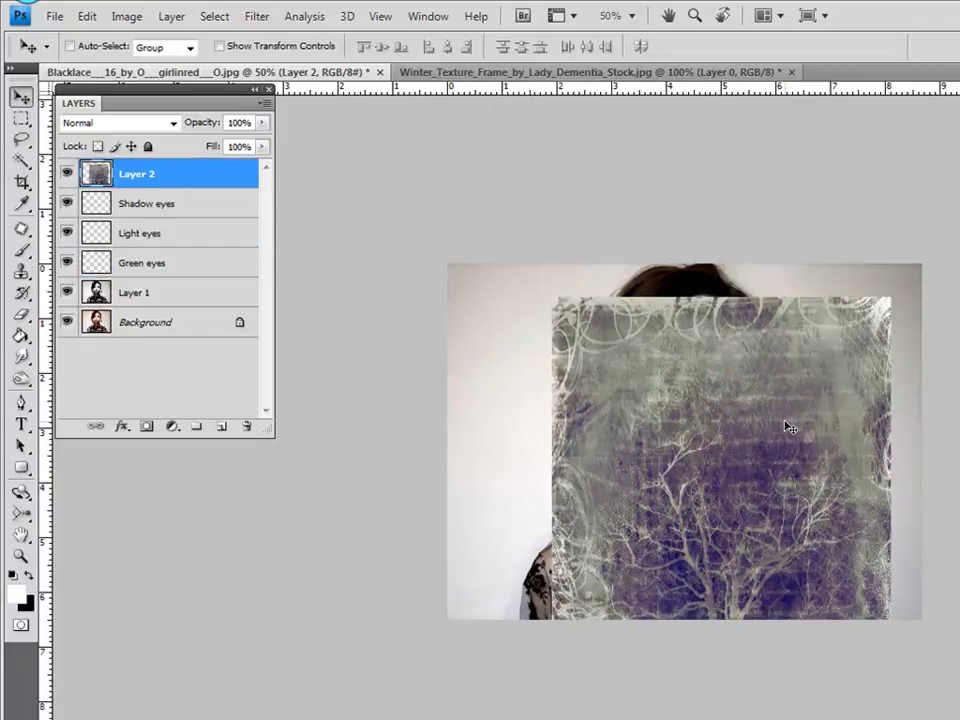
Free-transform the texture so it stretches across the whole canvas
{"action": "key", "text": "ctrl+t"}
{"action": "left_click_drag", "start_coordinate": [733, 411], "coordinate": [531, 322]}
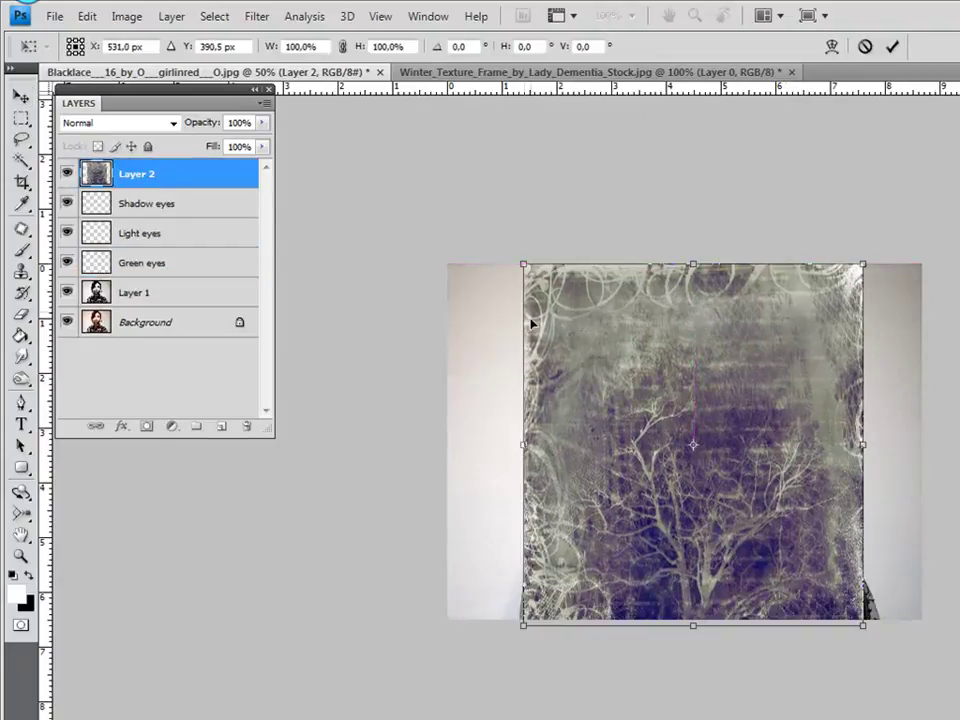
{"action": "left_click_drag", "start_coordinate": [523, 444], "coordinate": [440, 444]}
{"action": "left_click_drag", "start_coordinate": [862, 446], "coordinate": [921, 446]}
{"action": "key", "text": "Return"}
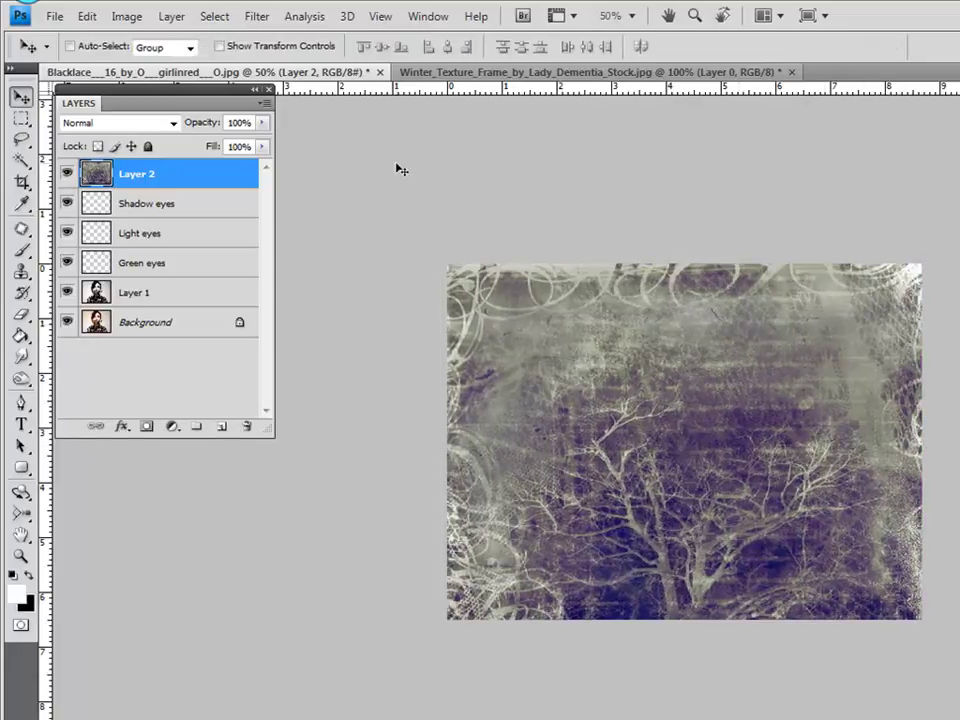
Preview the texture's blend modes from Darken through Soft Light at 100% zoom
{"action": "left_click", "coordinate": [166, 125]}
{"action": "key", "text": "Down"}
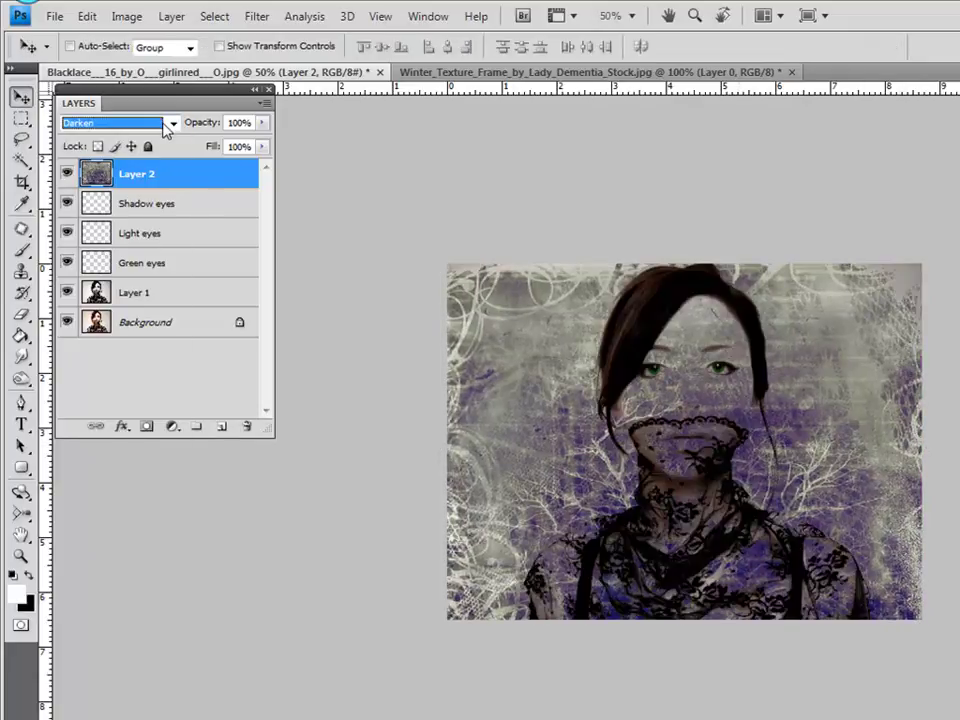
{"action": "left_click", "coordinate": [632, 16]}
{"action": "left_click", "coordinate": [610, 58]}
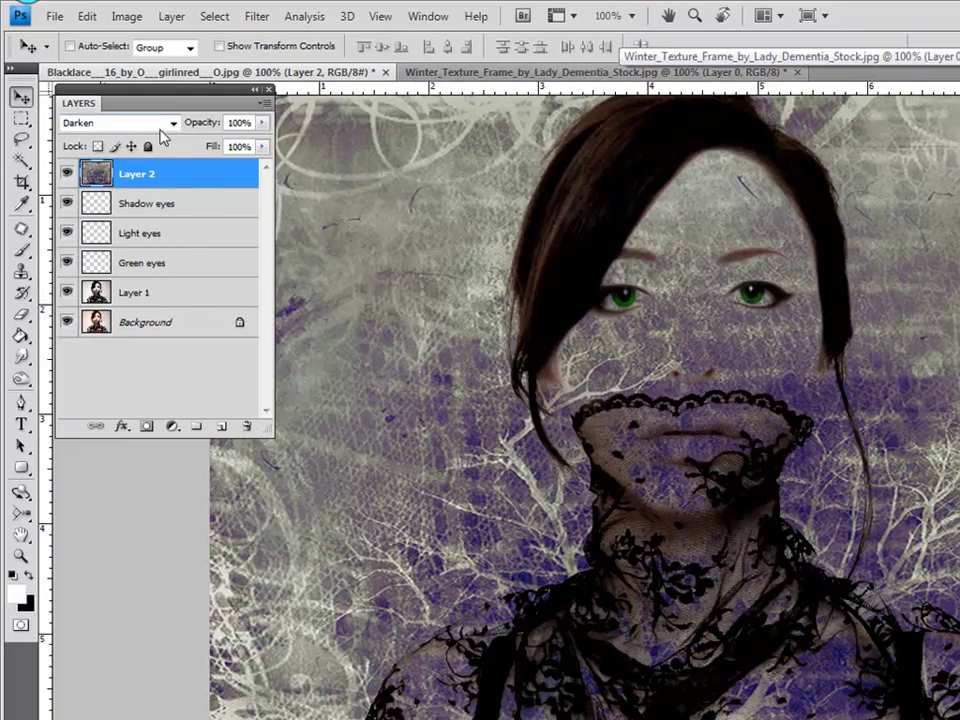
{"action": "key", "text": "Down"}
{"action": "key", "text": "Down"}
{"action": "key", "text": "Down"}
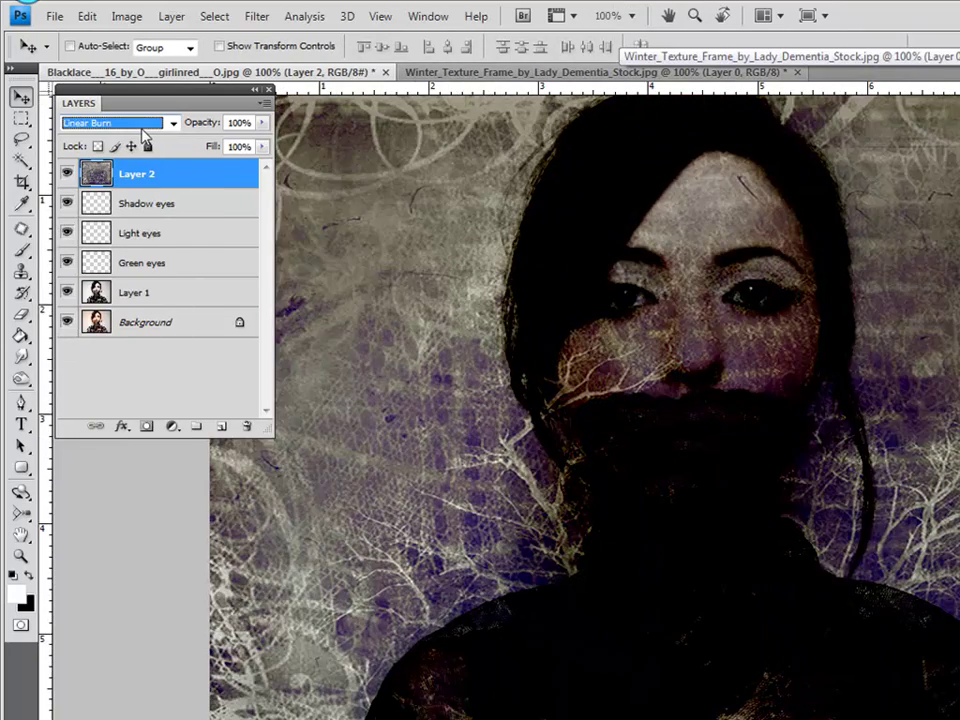
{"action": "key", "text": "Down"}
{"action": "key", "text": "Down"}
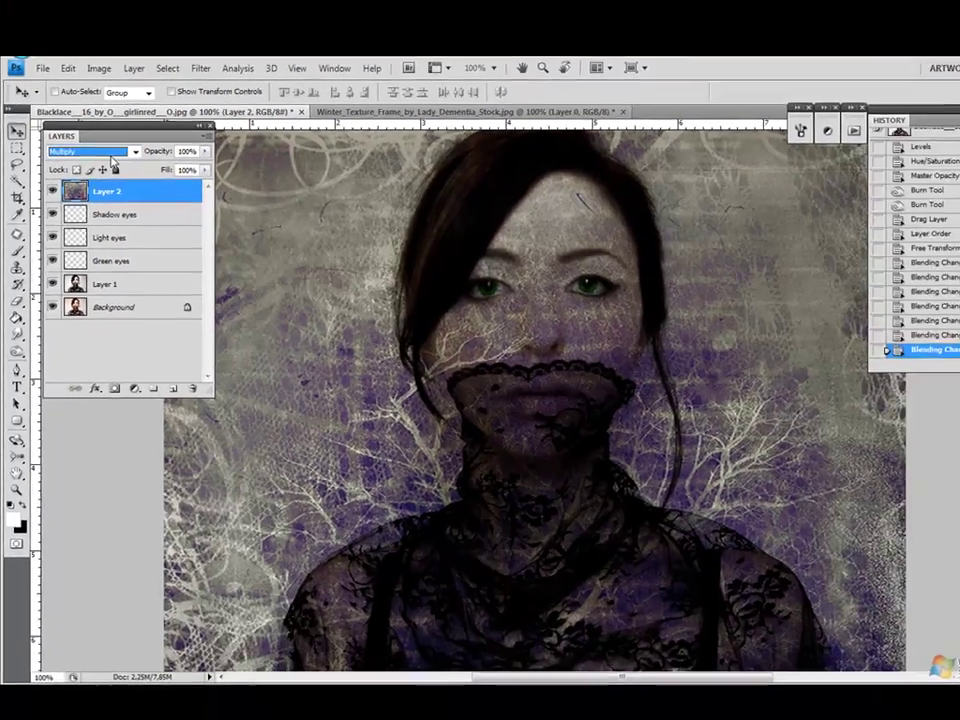
{"action": "key", "text": "Down"}
{"action": "key", "text": "Down"}
{"action": "key", "text": "Down"}
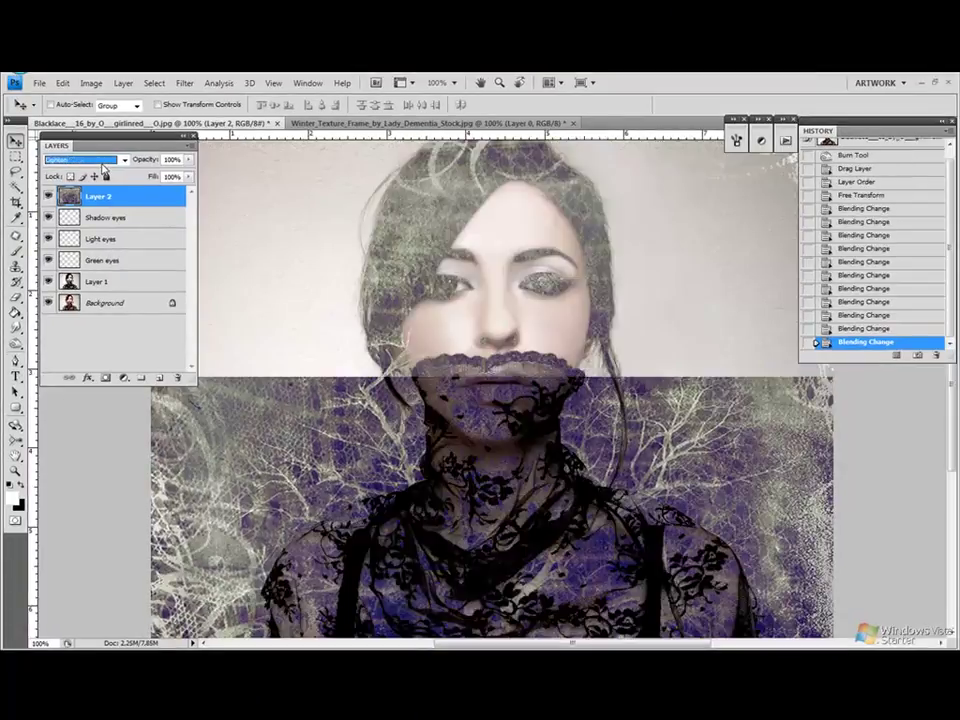
{"action": "key", "text": "Down"}
{"action": "key", "text": "Down"}
{"action": "key", "text": "Down"}
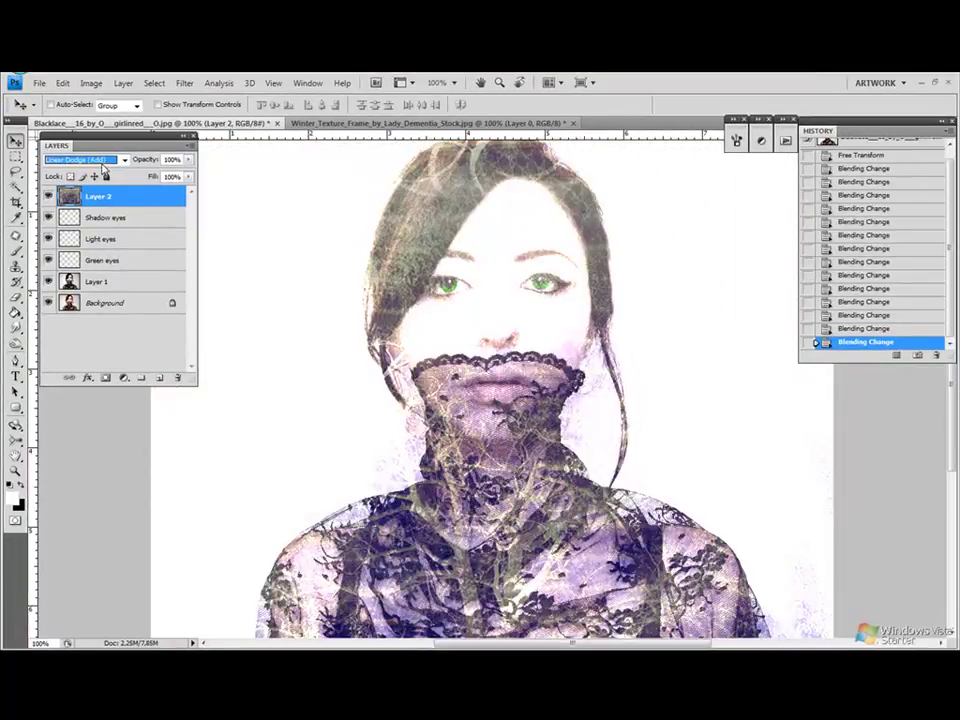
{"action": "key", "text": "Down"}
{"action": "key", "text": "Down"}
{"action": "key", "text": "Down"}
{"action": "key", "text": "Down"}
{"action": "key", "text": "Down"}
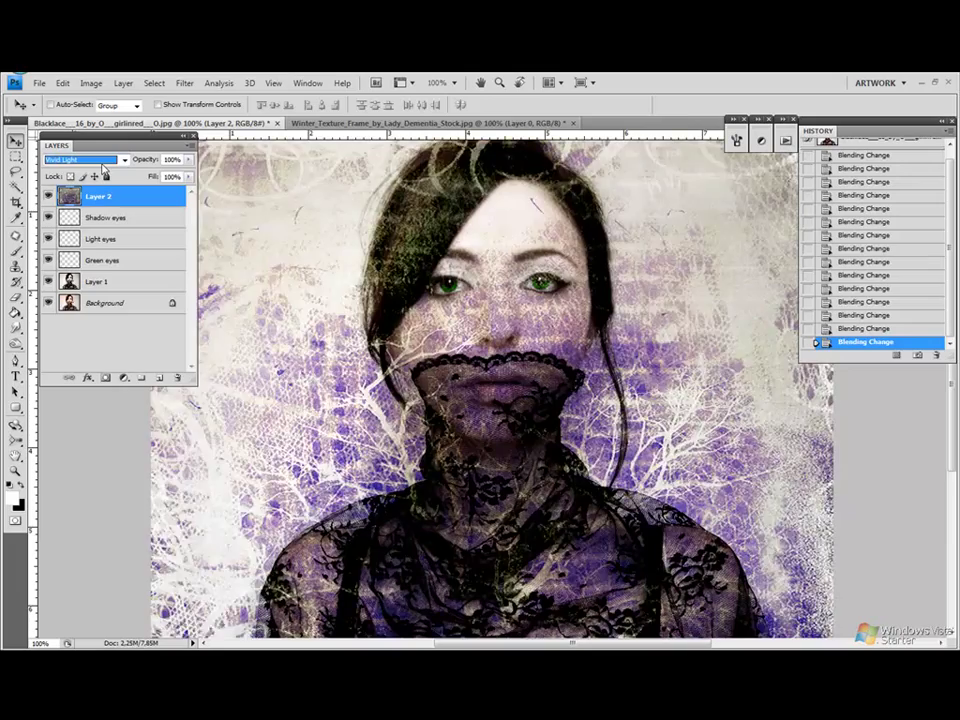
{"action": "key", "text": "Down"}
{"action": "key", "text": "Down"}
{"action": "key", "text": "Down"}
{"action": "key", "text": "Down"}
{"action": "key", "text": "Down"}
Reset the texture to Normal, then step through Darken to settle on Multiply
{"action": "key", "text": "Down"}
{"action": "key", "text": "Down"}
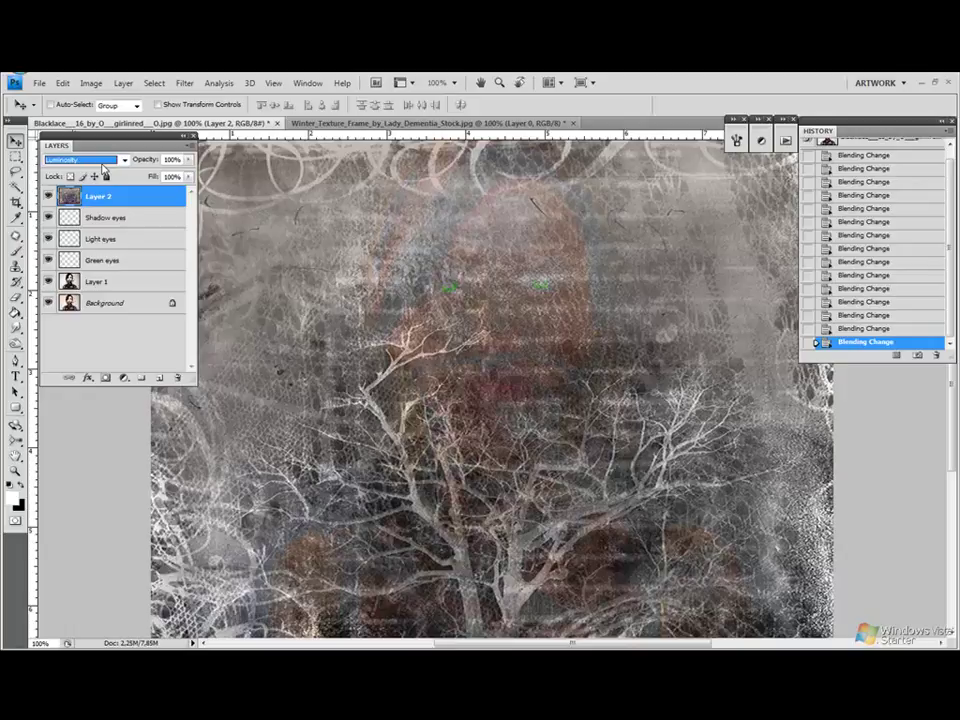
{"action": "left_click", "coordinate": [100, 161]}
{"action": "left_click", "coordinate": [95, 173]}
{"action": "key", "text": "Down"}
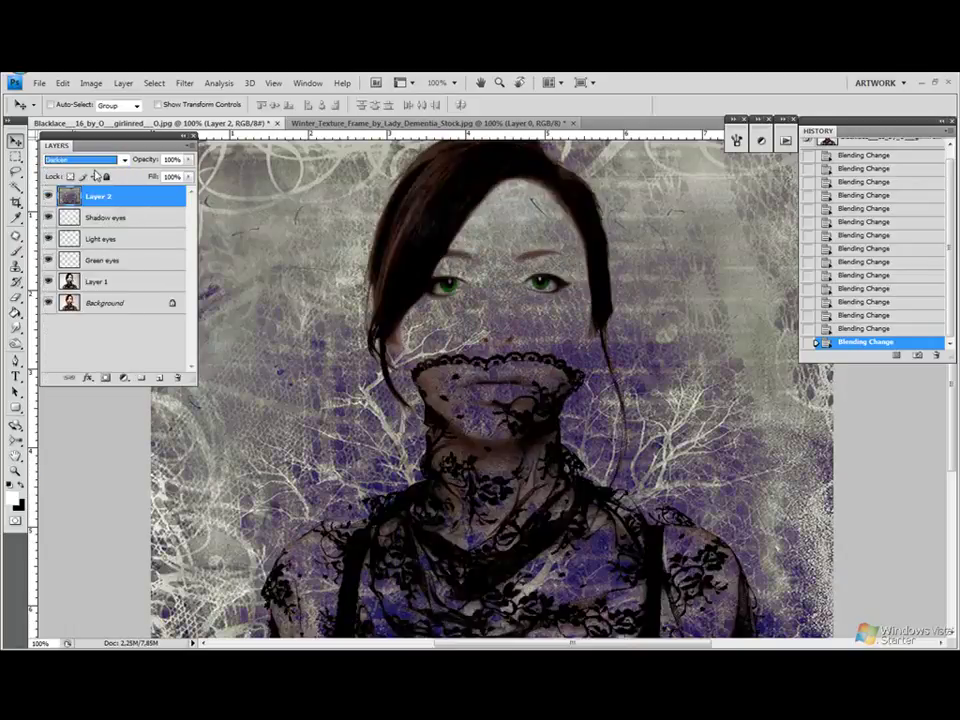
{"action": "key", "text": "Down"}
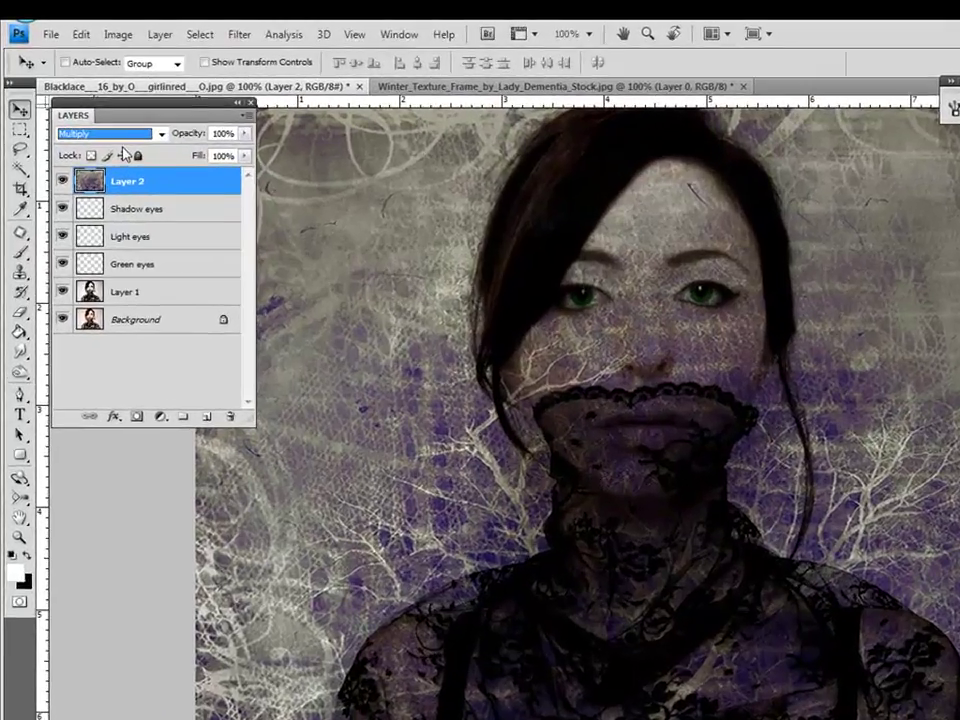
{"action": "key", "text": "Down"}
{"action": "key", "text": "Up"}
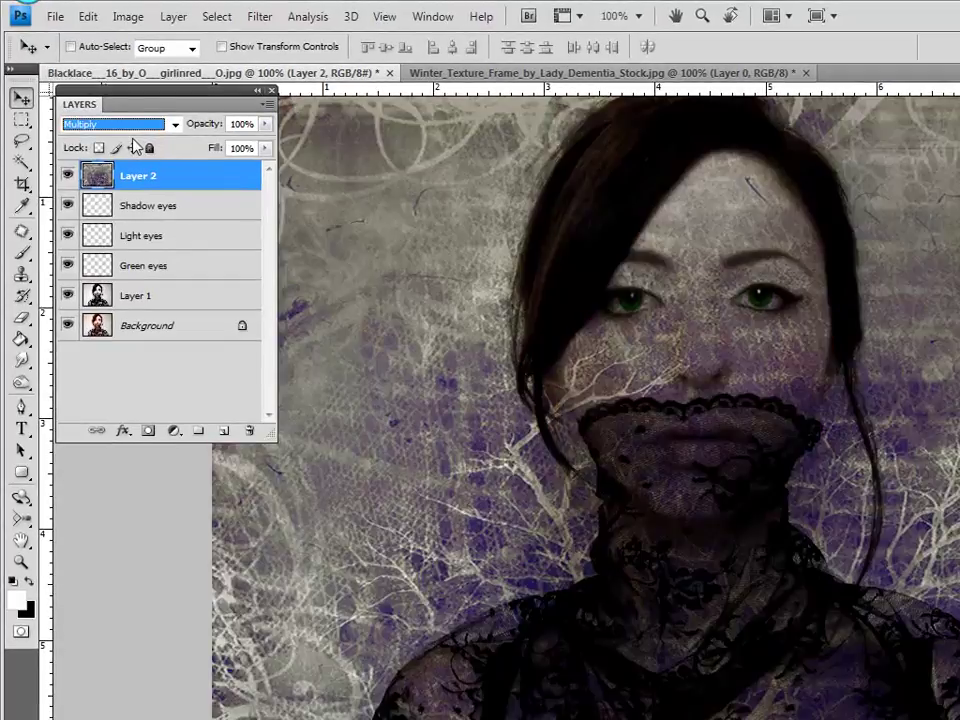
Add a layer mask to Layer 2, try a hard round black stroke below the left eye, then undo it
{"action": "left_click", "coordinate": [148, 430]}
{"action": "left_click", "coordinate": [21, 252]}
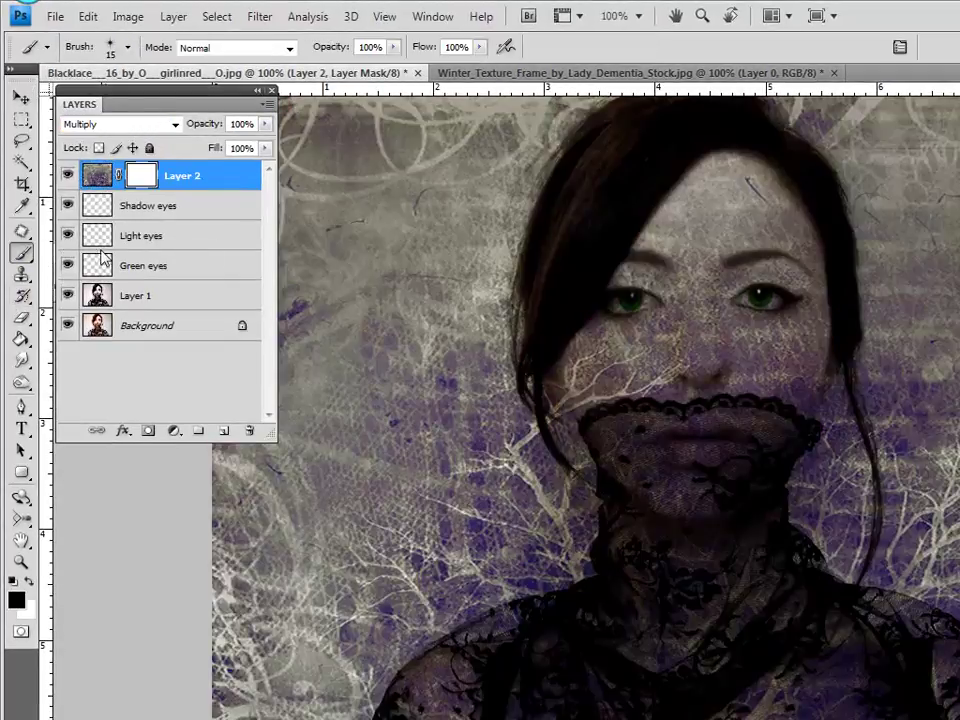
{"action": "right_click", "coordinate": [678, 310]}
{"action": "left_click", "coordinate": [945, 475]}
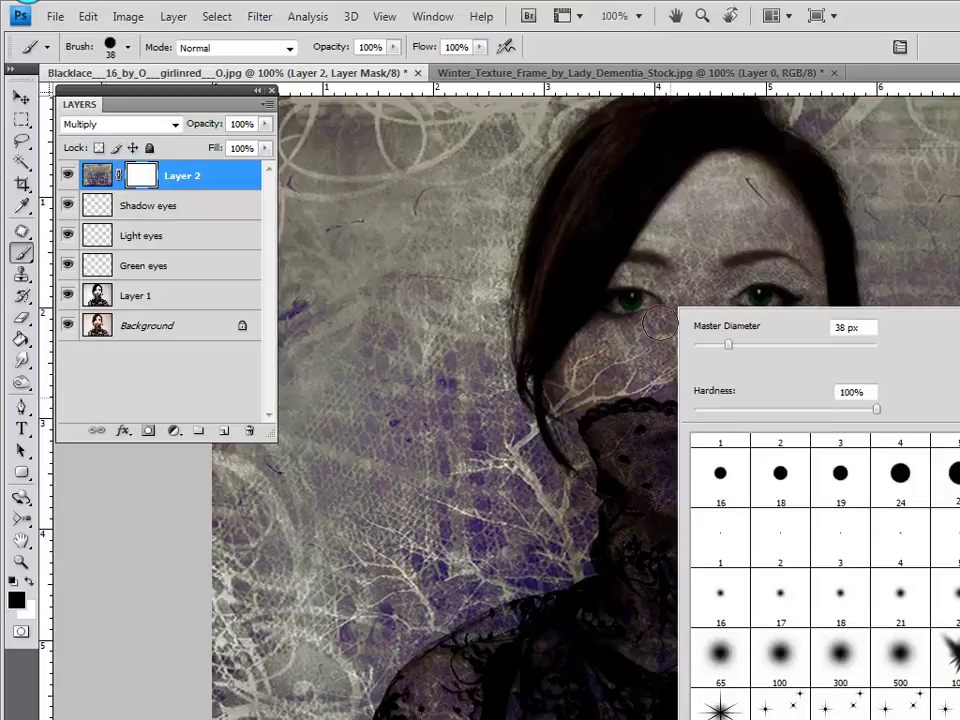
{"action": "key", "text": "Return"}
{"action": "mouse_move", "coordinate": [660, 338]}
{"action": "left_mouse_down"}
{"action": "mouse_move", "coordinate": [578, 350]}
{"action": "mouse_move", "coordinate": [590, 405]}
{"action": "left_mouse_up"}
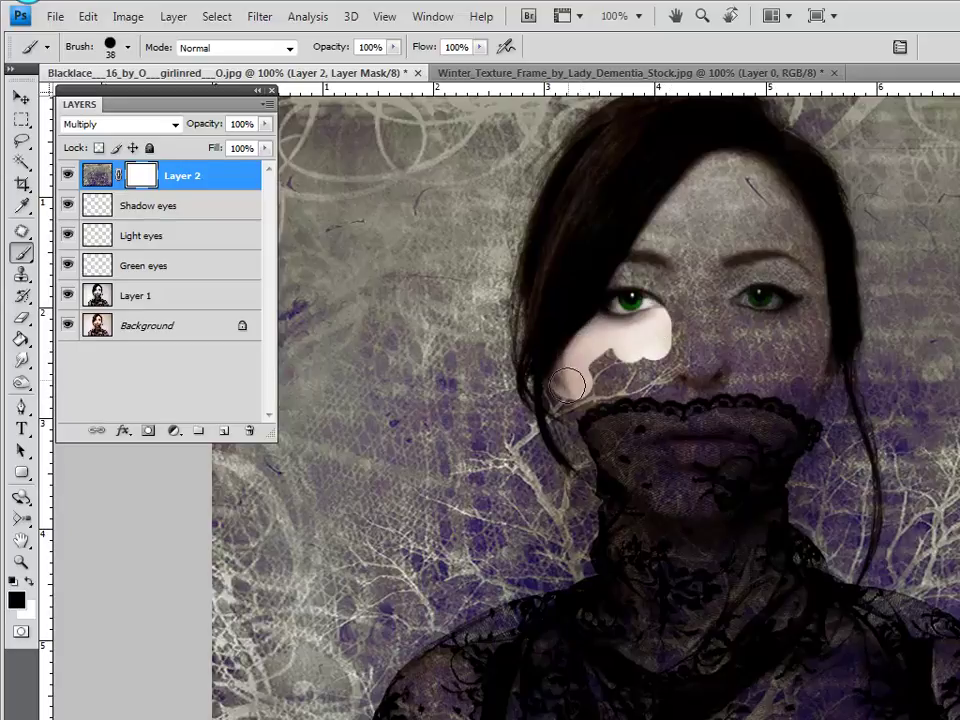
{"action": "key", "text": "ctrl+z"}
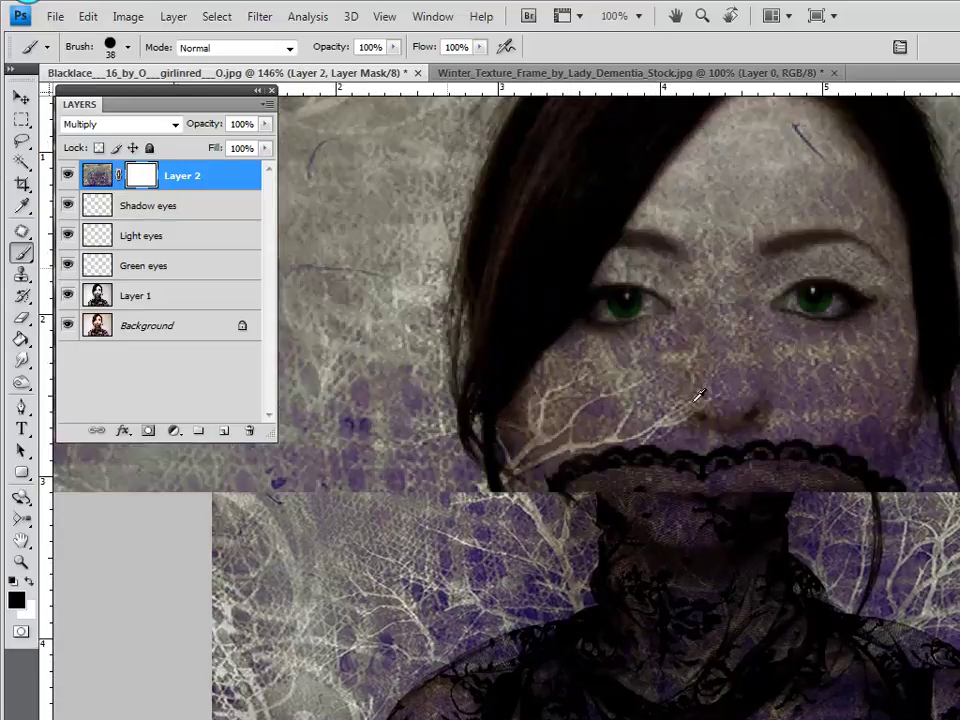
Paint the mask black over the forehead and both cheeks to clear the texture
{"action": "scroll", "coordinate": [692, 396], "scroll_direction": "up", "scroll_amount": 3}
{"action": "right_click", "coordinate": [680, 310]}
{"action": "key", "text": "Return"}
{"action": "mouse_move", "coordinate": [550, 200]}
{"action": "left_mouse_down"}
{"action": "mouse_move", "coordinate": [533, 185]}
{"action": "mouse_move", "coordinate": [455, 335]}
{"action": "mouse_move", "coordinate": [546, 180]}
{"action": "left_mouse_up"}
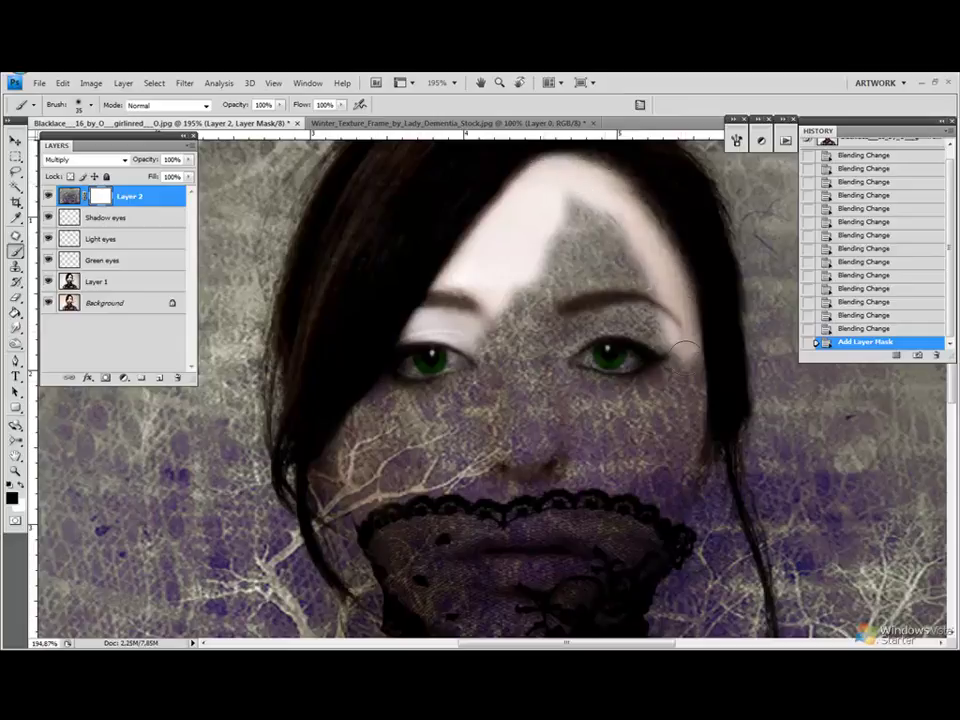
{"action": "mouse_move", "coordinate": [632, 212]}
{"action": "left_mouse_down"}
{"action": "mouse_move", "coordinate": [611, 216]}
{"action": "mouse_move", "coordinate": [601, 262]}
{"action": "mouse_move", "coordinate": [615, 261]}
{"action": "mouse_move", "coordinate": [625, 330]}
{"action": "mouse_move", "coordinate": [531, 281]}
{"action": "left_mouse_up"}
{"action": "mouse_move", "coordinate": [738, 294]}
{"action": "left_mouse_down"}
{"action": "mouse_move", "coordinate": [531, 471]}
{"action": "mouse_move", "coordinate": [452, 590]}
{"action": "mouse_move", "coordinate": [486, 604]}
{"action": "mouse_move", "coordinate": [536, 574]}
{"action": "mouse_move", "coordinate": [643, 573]}
{"action": "mouse_move", "coordinate": [559, 472]}
{"action": "mouse_move", "coordinate": [696, 508]}
{"action": "mouse_move", "coordinate": [690, 454]}
{"action": "mouse_move", "coordinate": [403, 456]}
{"action": "mouse_move", "coordinate": [362, 419]}
{"action": "mouse_move", "coordinate": [536, 439]}
{"action": "mouse_move", "coordinate": [452, 422]}
{"action": "mouse_move", "coordinate": [579, 401]}
{"action": "mouse_move", "coordinate": [576, 361]}
{"action": "mouse_move", "coordinate": [471, 336]}
{"action": "mouse_move", "coordinate": [619, 333]}
{"action": "left_mouse_up"}
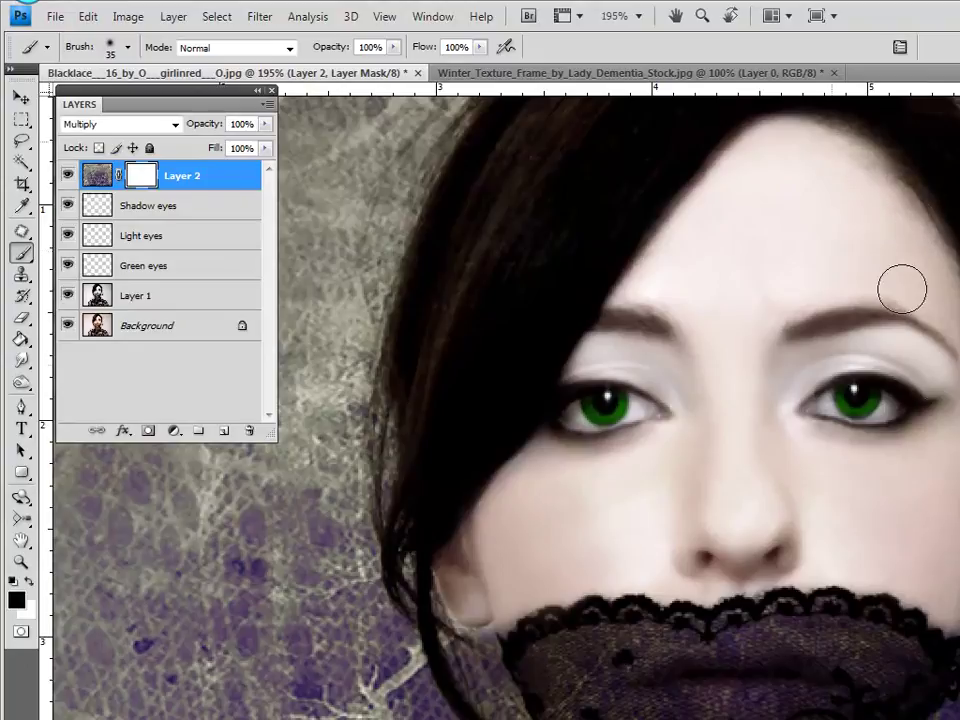
Switch to a 17 px brush and clear the texture above the right eye
{"action": "scroll", "coordinate": [935, 455], "scroll_direction": "down", "scroll_amount": 2}
{"action": "right_click", "coordinate": [914, 468]}
{"action": "left_click", "coordinate": [785, 592]}
{"action": "key", "text": "Return"}
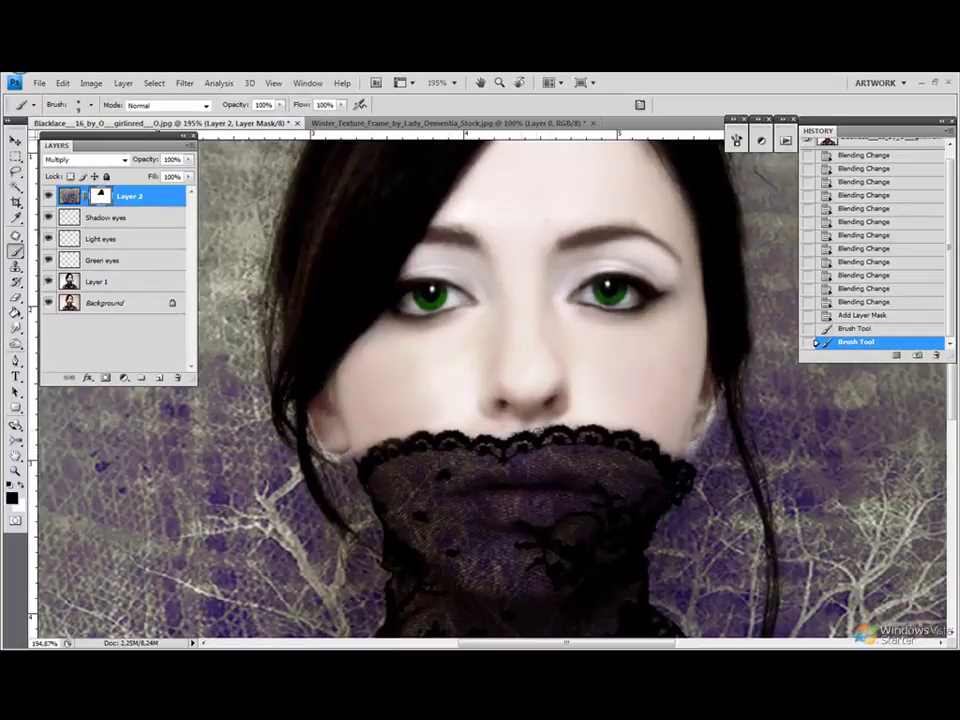
{"action": "left_click_drag", "start_coordinate": [628, 227], "coordinate": [666, 236]}
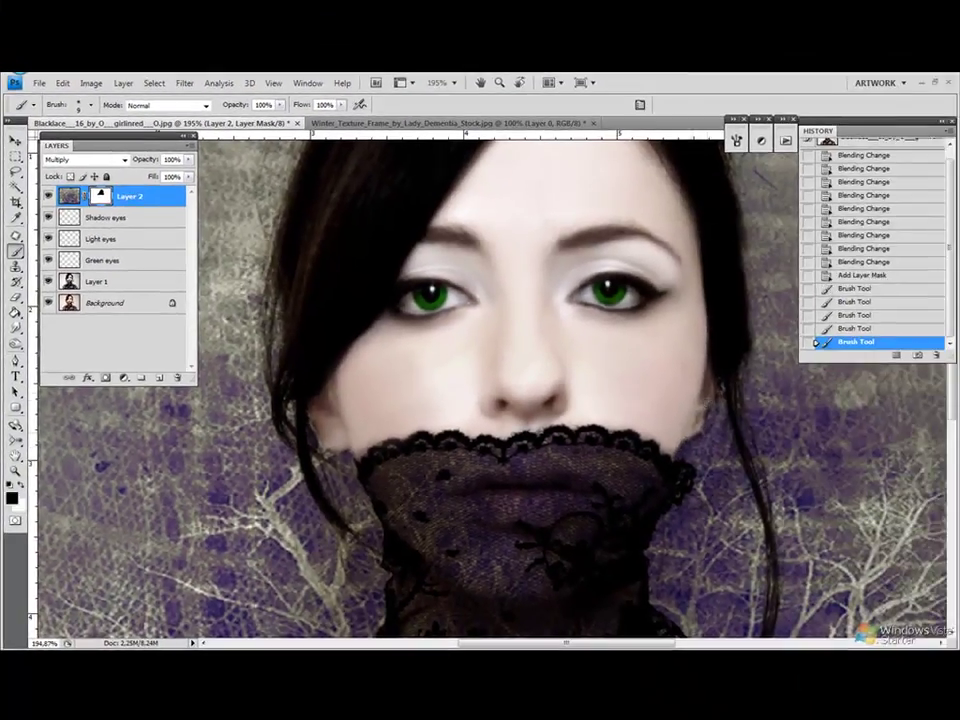
{"action": "scroll", "coordinate": [570, 257], "scroll_direction": "up", "scroll_amount": 3}
View at 100% and desaturate Layer 2 to −66 with Hue/Saturation
{"action": "scroll", "coordinate": [570, 257], "scroll_direction": "up", "scroll_amount": 3}
{"action": "left_click", "coordinate": [453, 82]}
{"action": "left_click", "coordinate": [454, 126]}
{"action": "scroll", "coordinate": [515, 336], "scroll_direction": "down", "scroll_amount": 2}
{"action": "scroll", "coordinate": [515, 336], "scroll_direction": "down", "scroll_amount": 2}
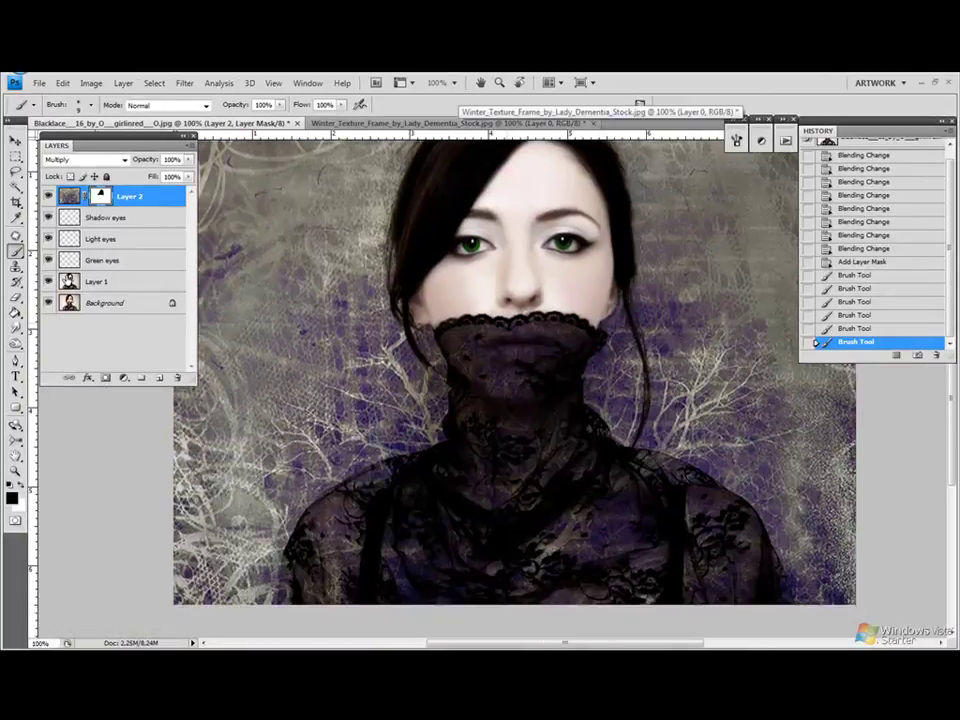
{"action": "key", "text": "ctrl+u"}
{"action": "left_click_drag", "start_coordinate": [740, 304], "coordinate": [699, 306]}
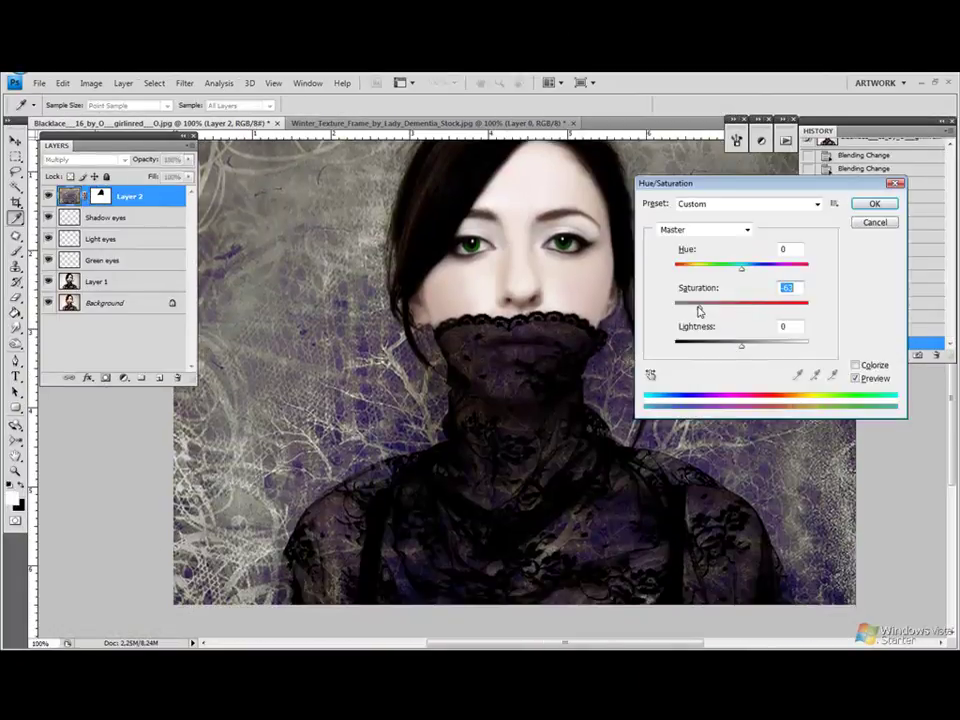
{"action": "left_click", "coordinate": [872, 204]}
Brighten Layer 2's midtones to 1,15 with Levels
{"action": "key", "text": "ctrl+l"}
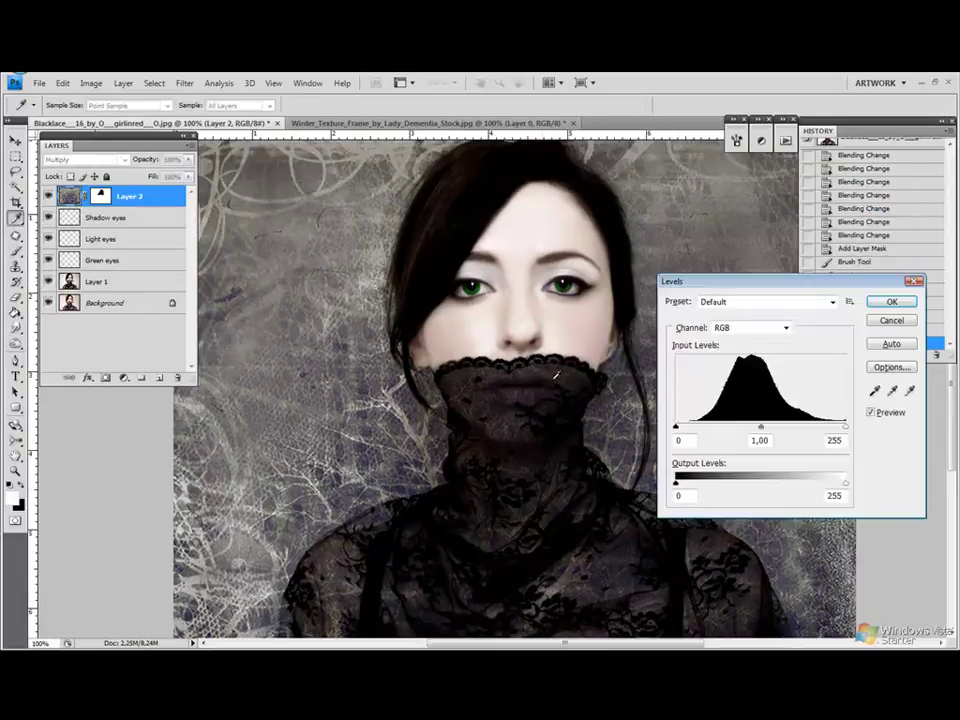
{"action": "left_click_drag", "start_coordinate": [762, 428], "coordinate": [753, 429]}
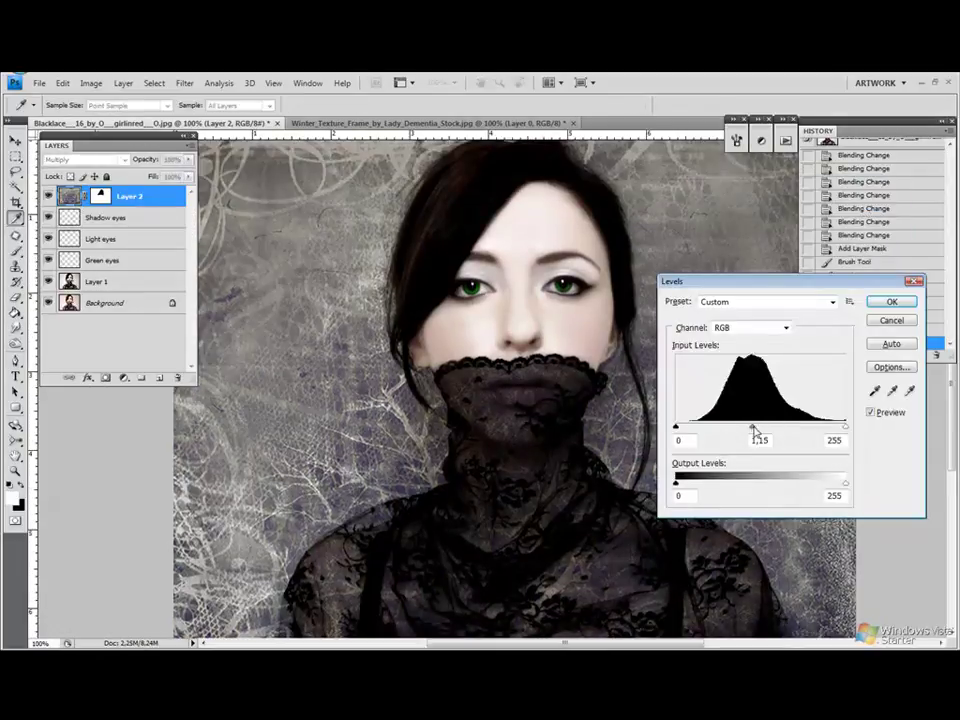
{"action": "left_click", "coordinate": [893, 303]}
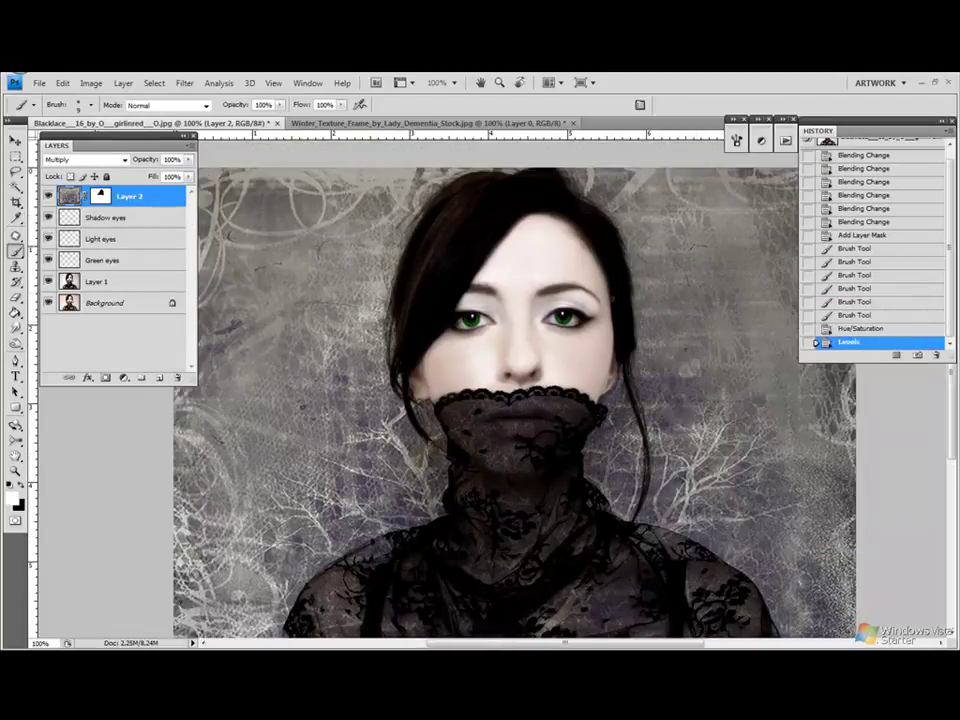
Add a Brightness/Contrast adjustment layer with brightness lowered to −5
{"action": "scroll", "coordinate": [880, 200], "scroll_direction": "up", "scroll_amount": 1}
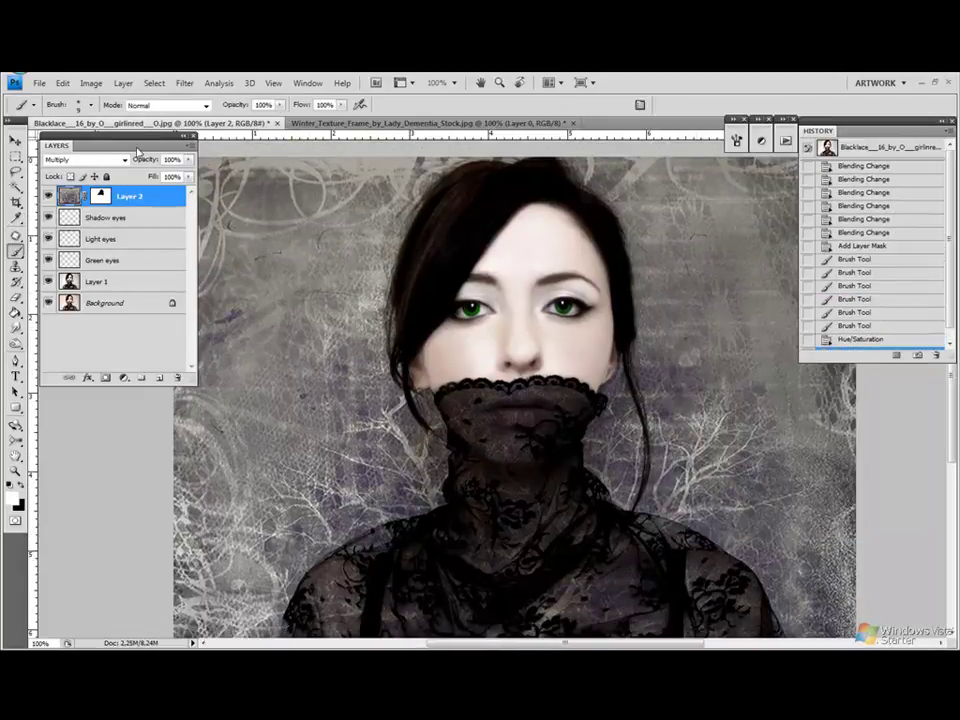
{"action": "left_click", "coordinate": [760, 143]}
{"action": "left_click", "coordinate": [632, 199]}
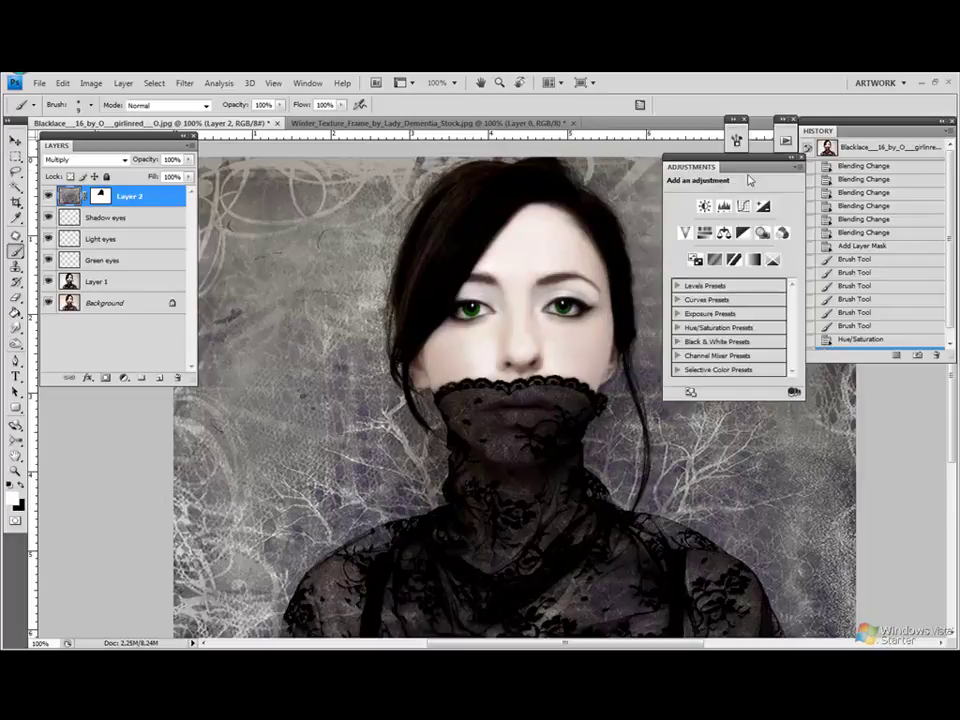
{"action": "left_click_drag", "start_coordinate": [735, 221], "coordinate": [739, 244]}
{"action": "left_click", "coordinate": [672, 393]}
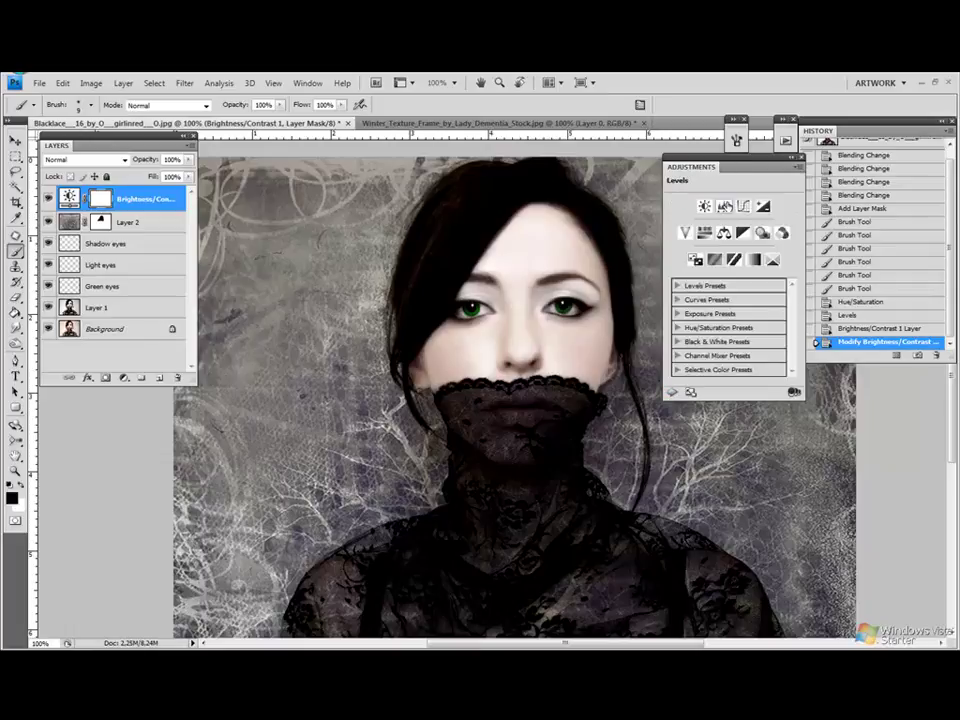
Add a Levels layer deepening the shadows and a Vibrance layer at −27 vibrance
{"action": "left_click", "coordinate": [706, 203]}
{"action": "left_click_drag", "start_coordinate": [691, 283], "coordinate": [688, 283]}
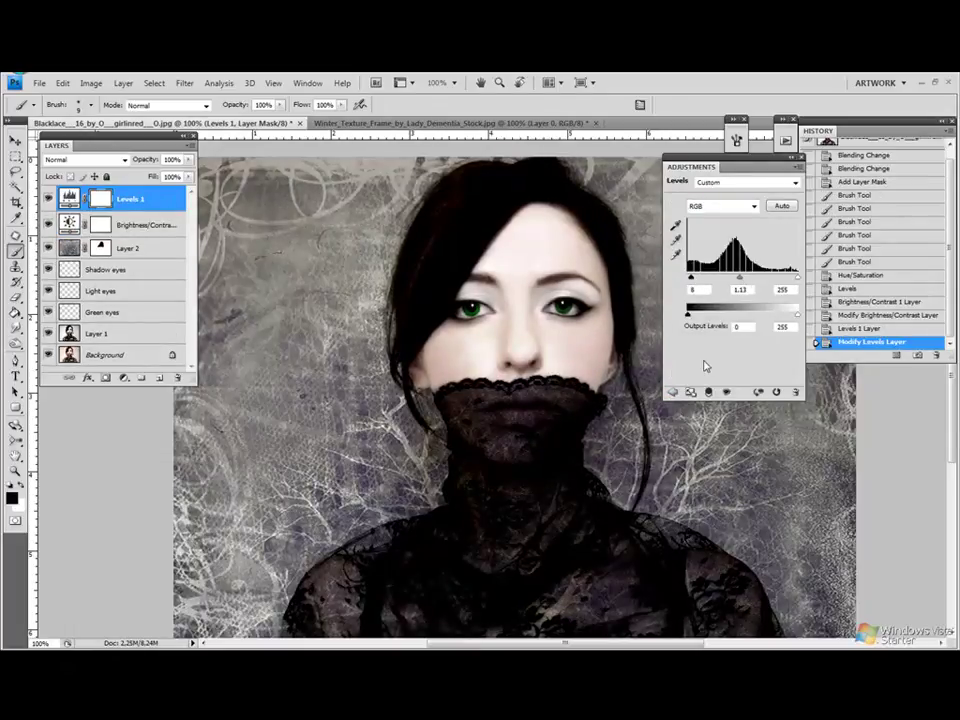
{"action": "left_click", "coordinate": [673, 393]}
{"action": "left_click", "coordinate": [685, 233]}
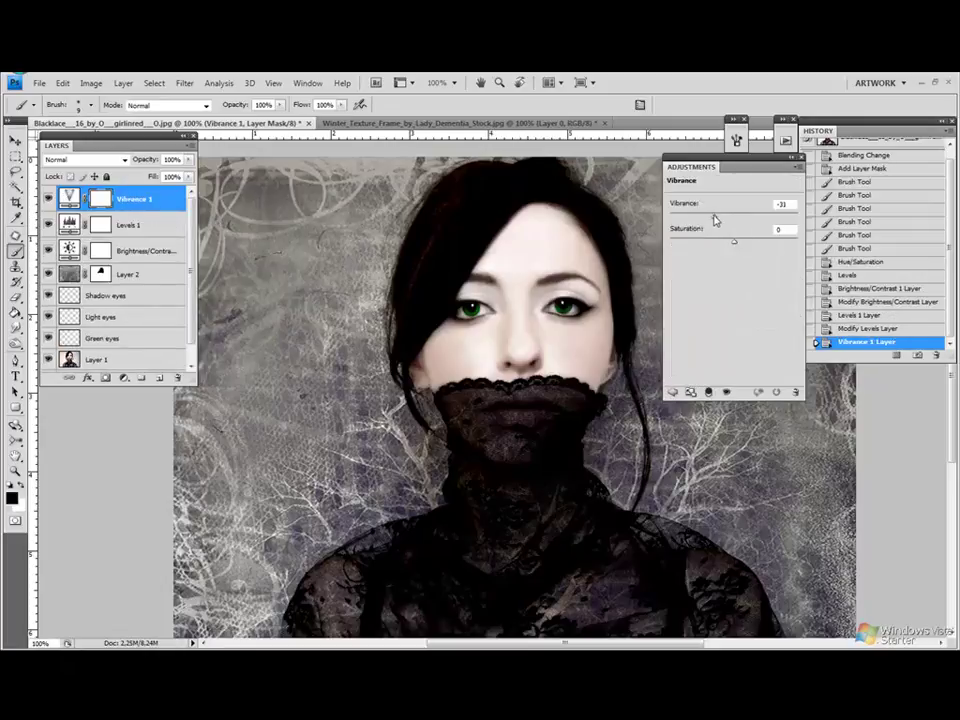
{"action": "left_click_drag", "start_coordinate": [716, 214], "coordinate": [716, 215]}
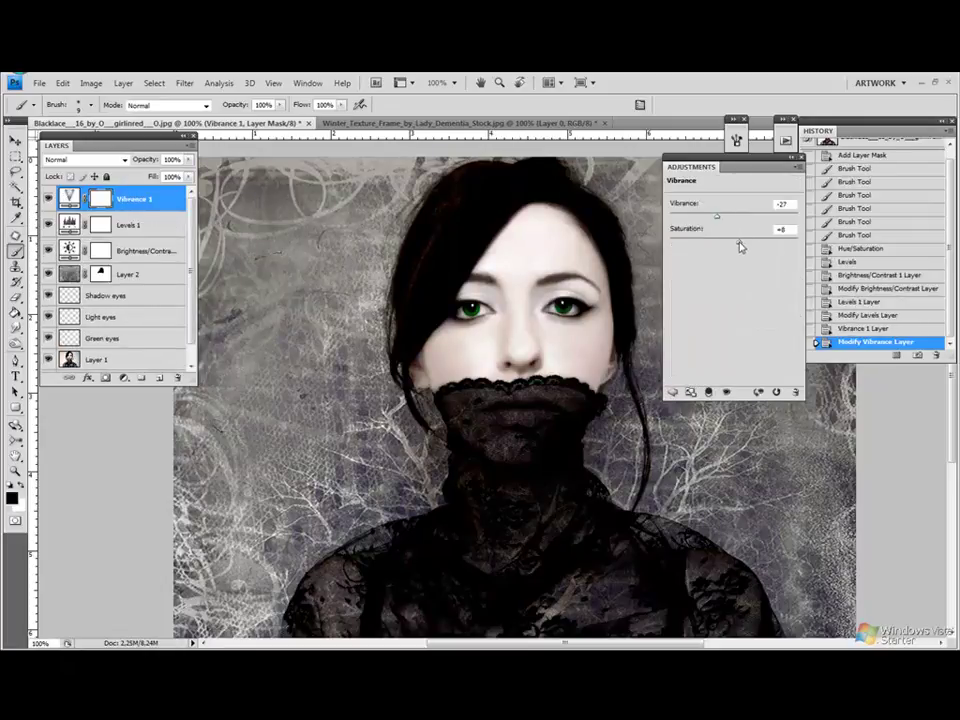
{"action": "left_click", "coordinate": [674, 391]}
Add a Selective Color layer: Greens Cyan −20, Blacks Cyan −1 and Black −9
{"action": "left_click", "coordinate": [755, 256]}
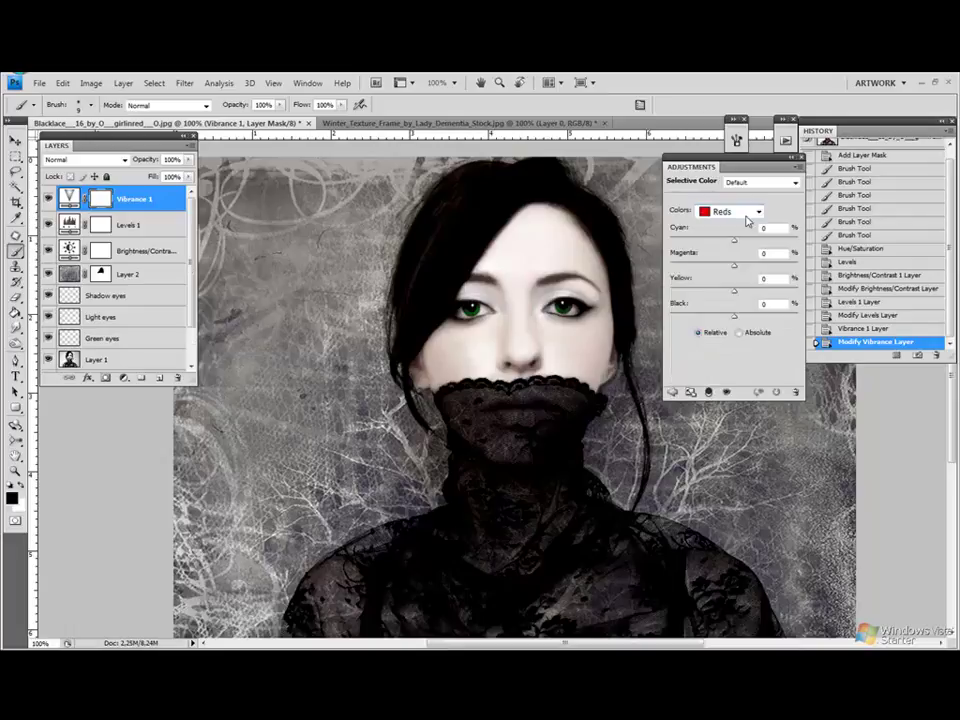
{"action": "left_click", "coordinate": [755, 211]}
{"action": "left_click", "coordinate": [716, 246]}
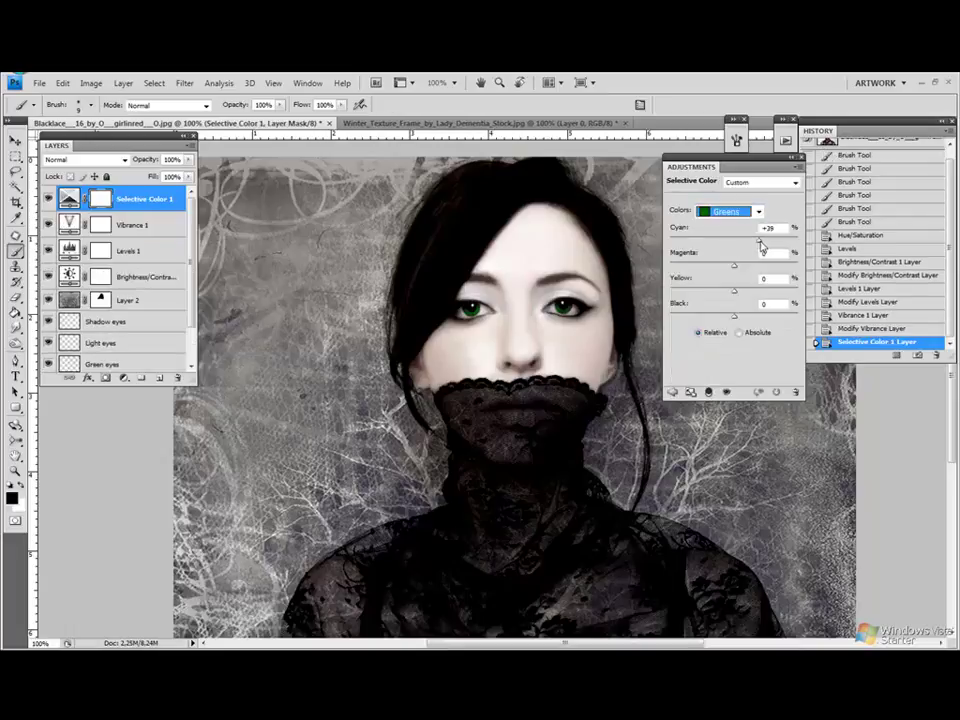
{"action": "left_click_drag", "start_coordinate": [722, 246], "coordinate": [722, 246]}
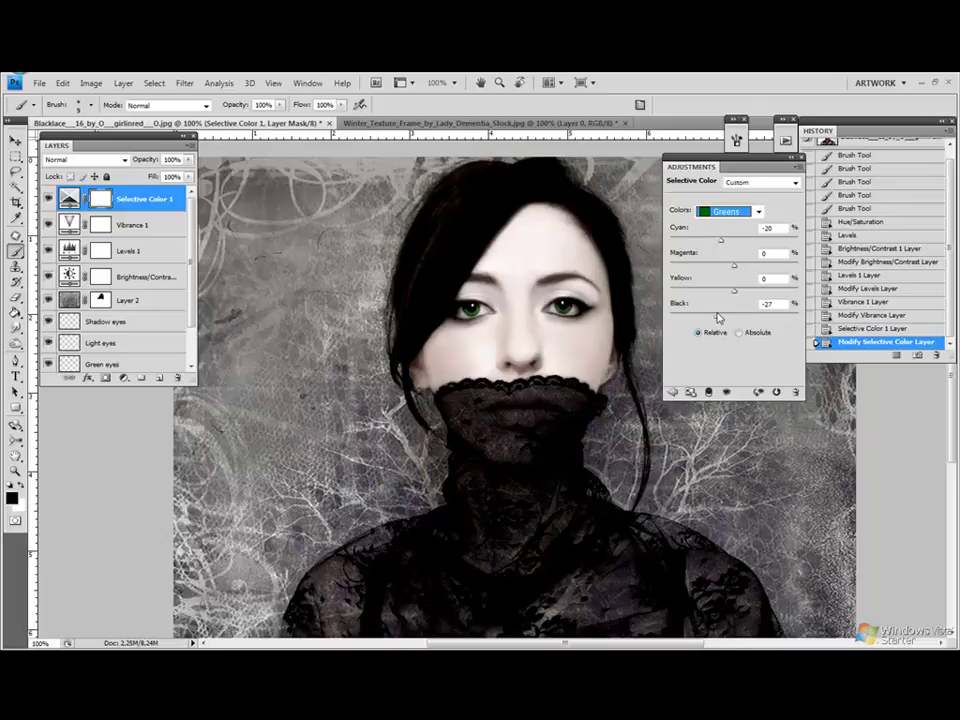
{"action": "left_click", "coordinate": [759, 214]}
{"action": "left_click", "coordinate": [720, 331]}
{"action": "left_click_drag", "start_coordinate": [727, 245], "coordinate": [734, 245]}
{"action": "left_click_drag", "start_coordinate": [735, 319], "coordinate": [729, 318]}
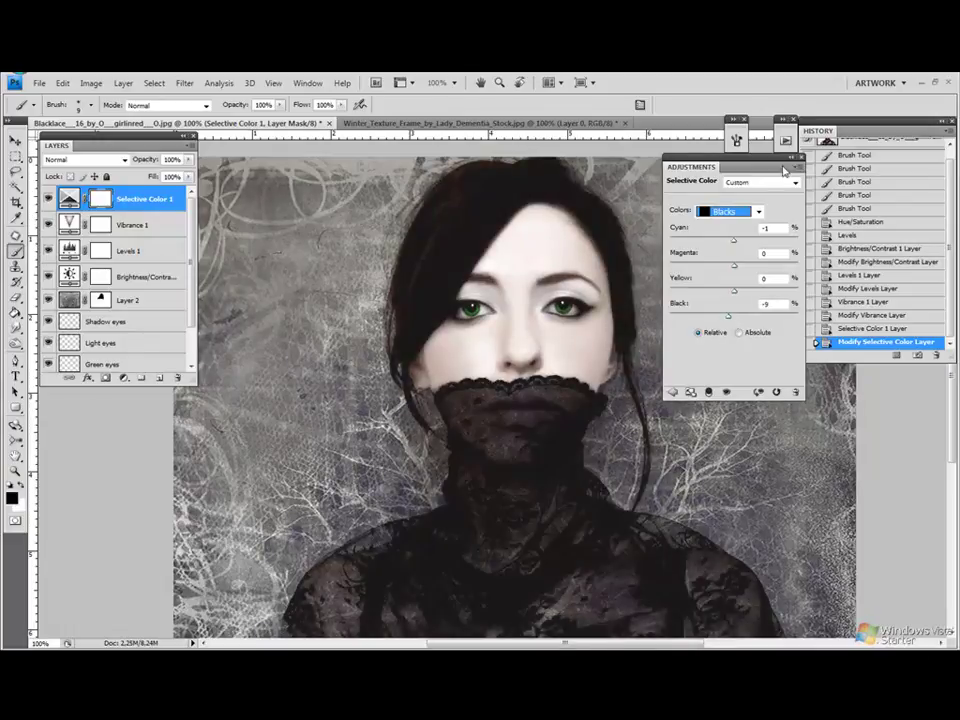
{"action": "left_click", "coordinate": [785, 171]}
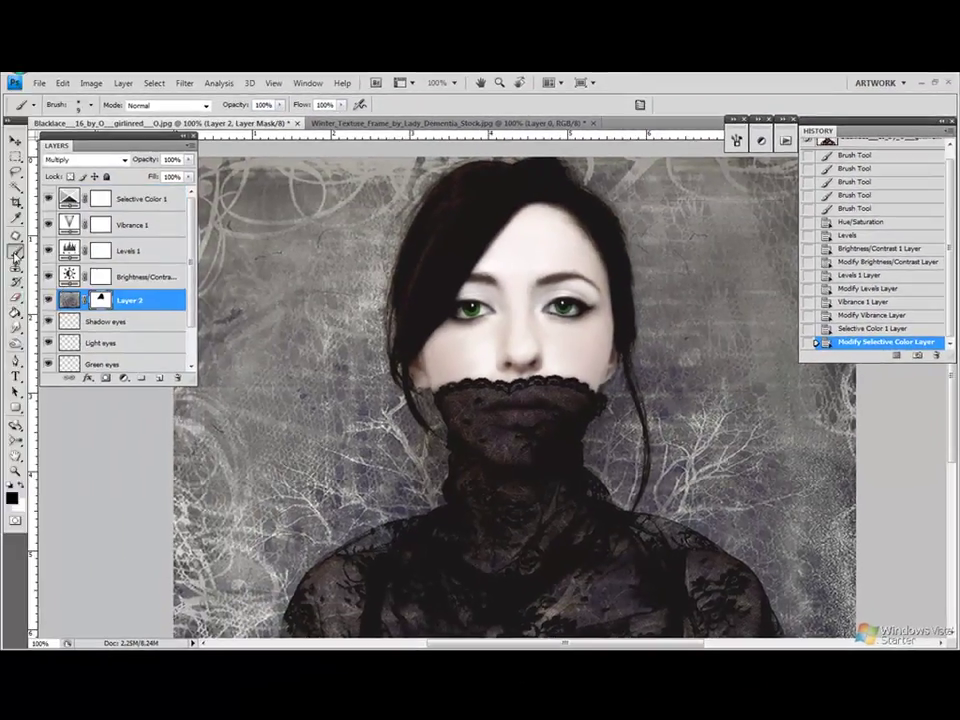
Choose the 32 px brush and paint a dab on Layer 2's mask beside the face
{"action": "right_click", "coordinate": [15, 251]}
{"action": "right_click", "coordinate": [483, 291]}
{"action": "double_click", "coordinate": [724, 407]}
{"action": "left_click", "coordinate": [540, 357]}
{"action": "scroll", "coordinate": [540, 400], "scroll_direction": "down", "scroll_amount": 1}
{"action": "scroll", "coordinate": [540, 437], "scroll_direction": "down", "scroll_amount": 1}
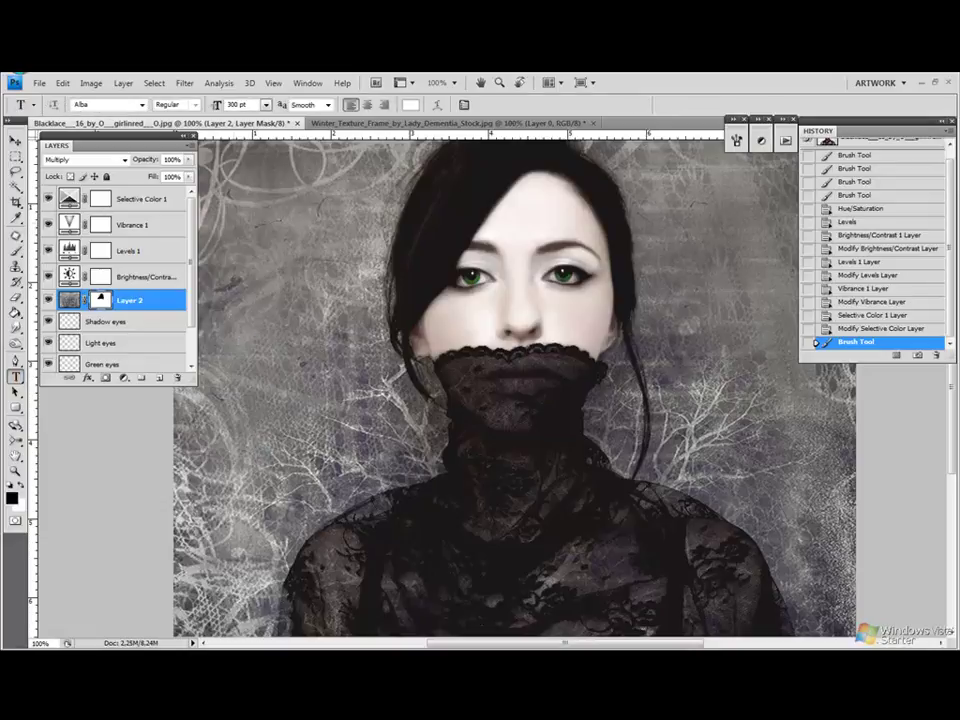
Start a text layer above Selective Color 1 and type the signature name
{"action": "left_click", "coordinate": [140, 198]}
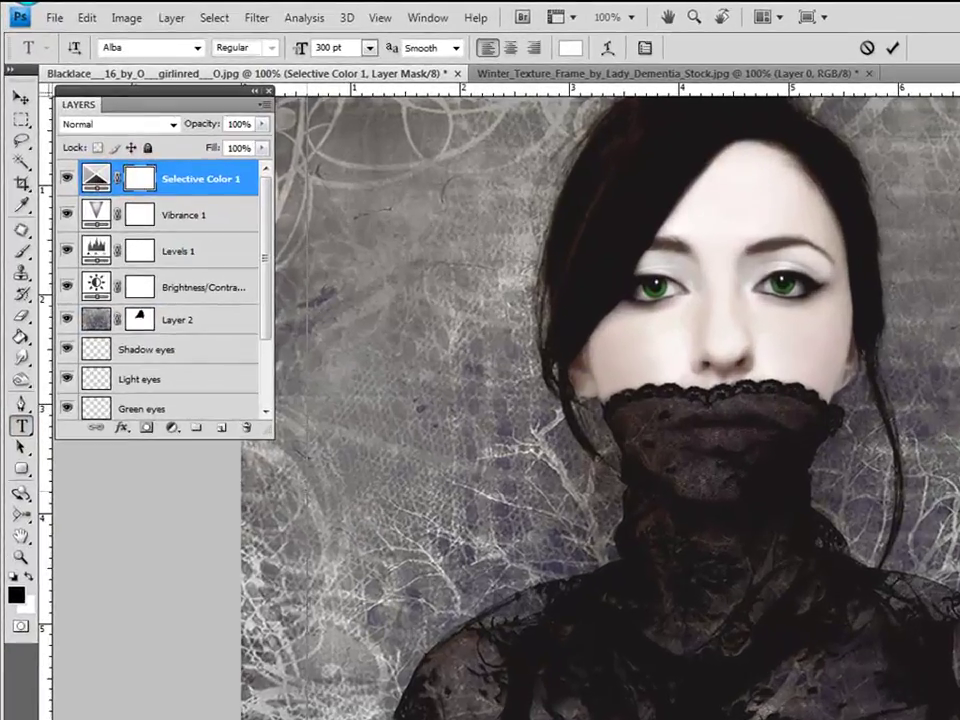
{"action": "left_click", "coordinate": [224, 440]}
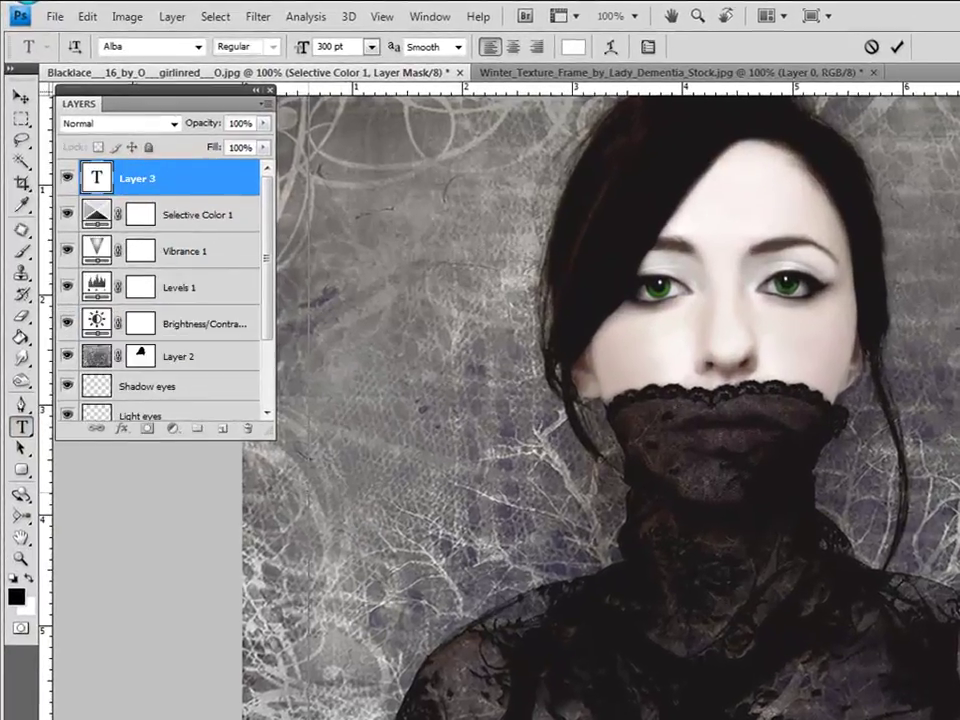
{"action": "left_click", "coordinate": [370, 53]}
{"action": "left_click", "coordinate": [360, 362]}
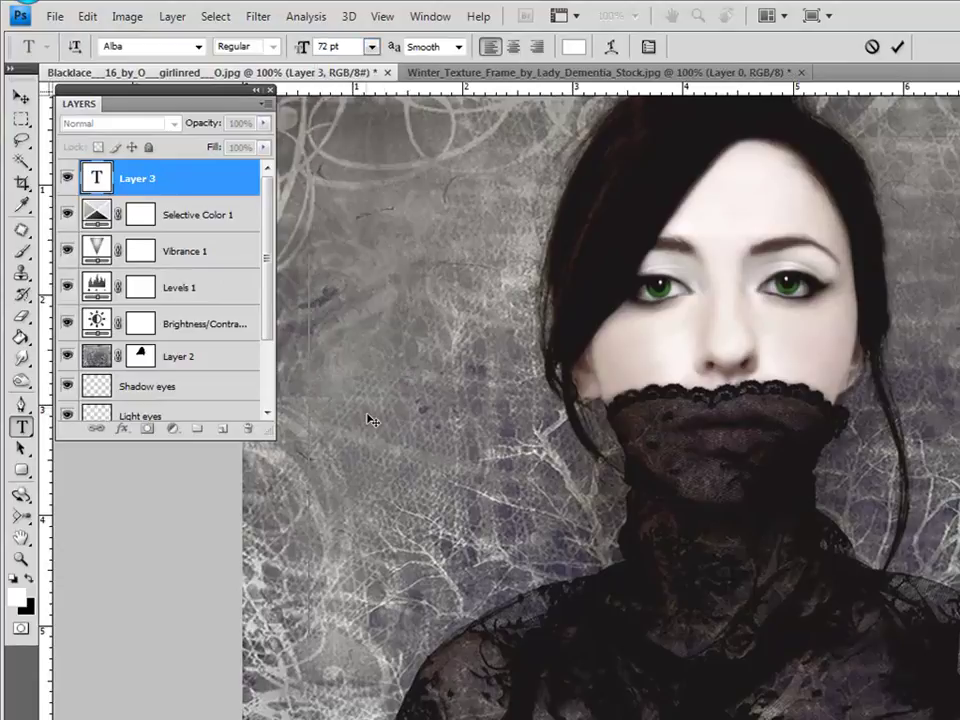
{"action": "type", "text": "sa"}
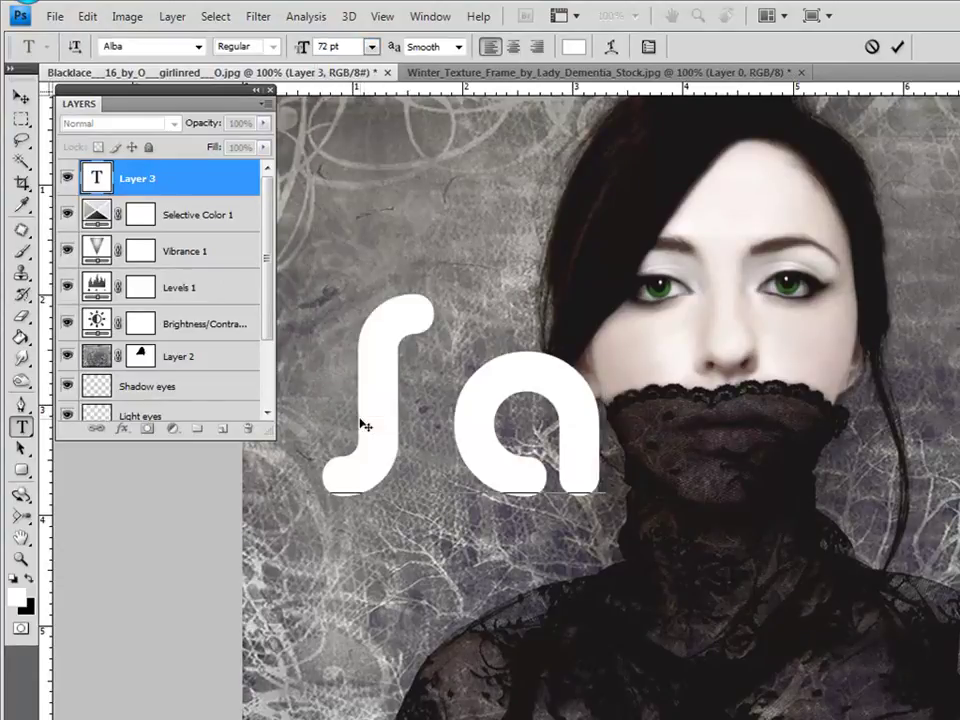
{"action": "type", "text": "lly"}
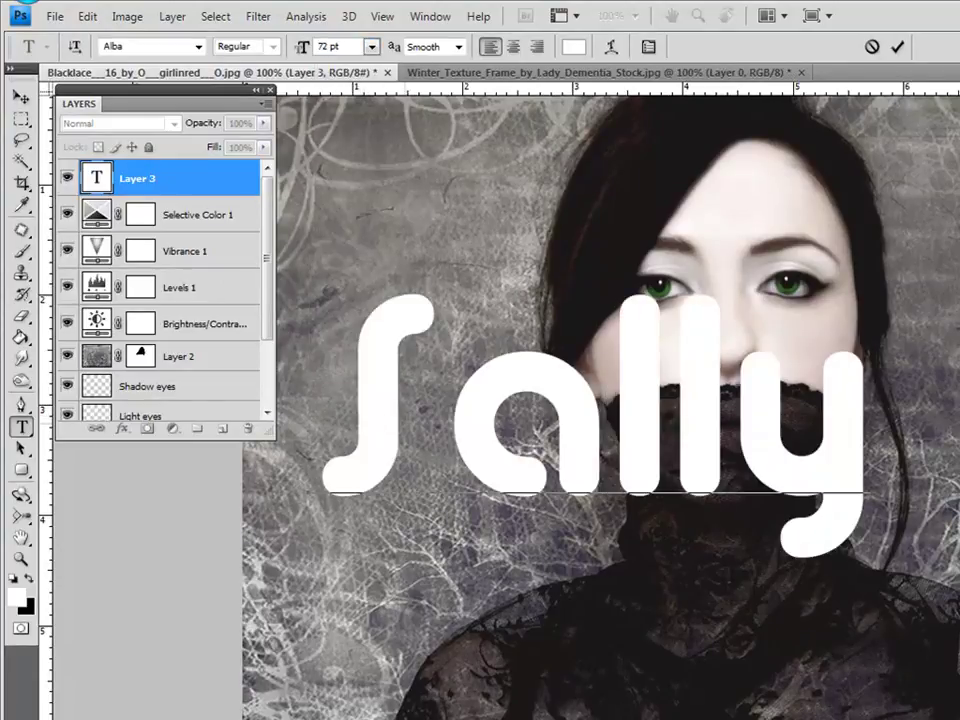
{"action": "key", "text": "ctrl+a"}
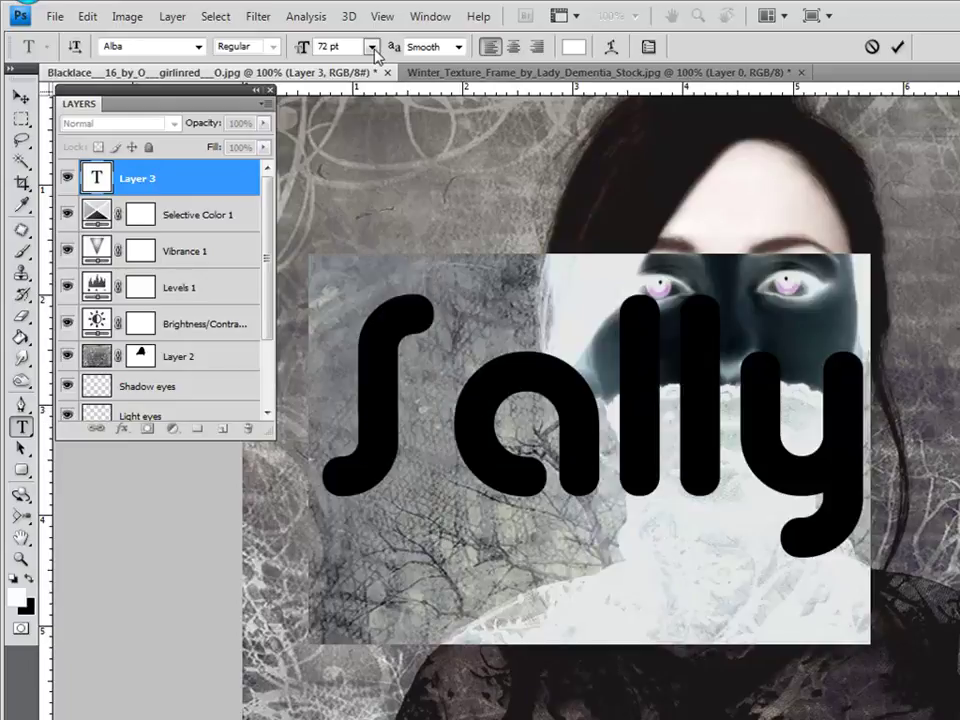
{"action": "left_click", "coordinate": [372, 47]}
{"action": "left_click", "coordinate": [362, 182]}
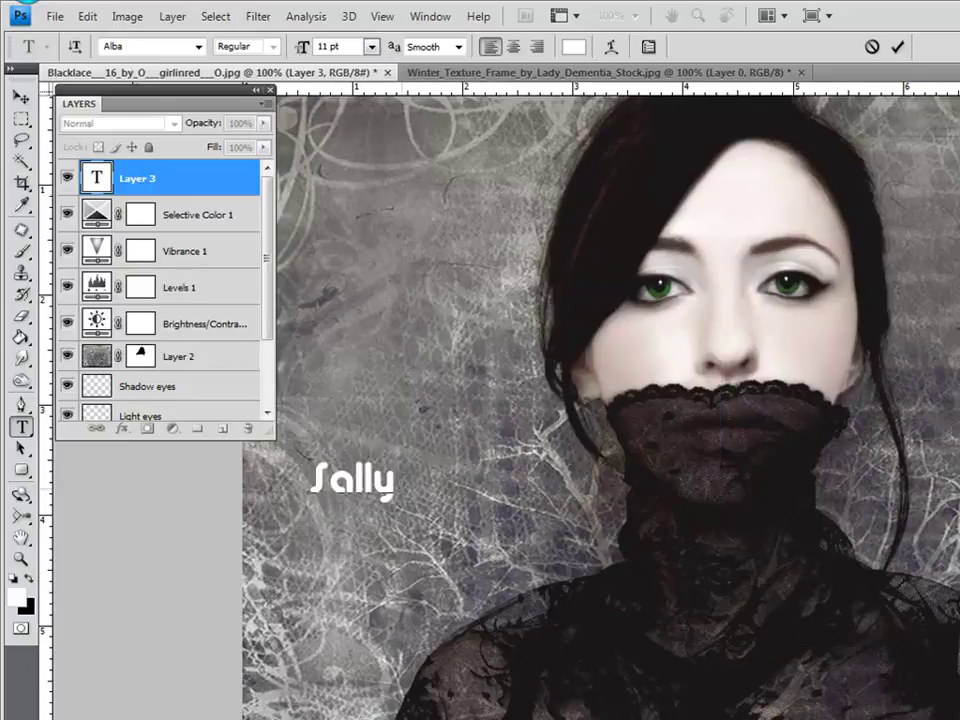
Set the signature's font to the Porcelain script
{"action": "left_click", "coordinate": [198, 47]}
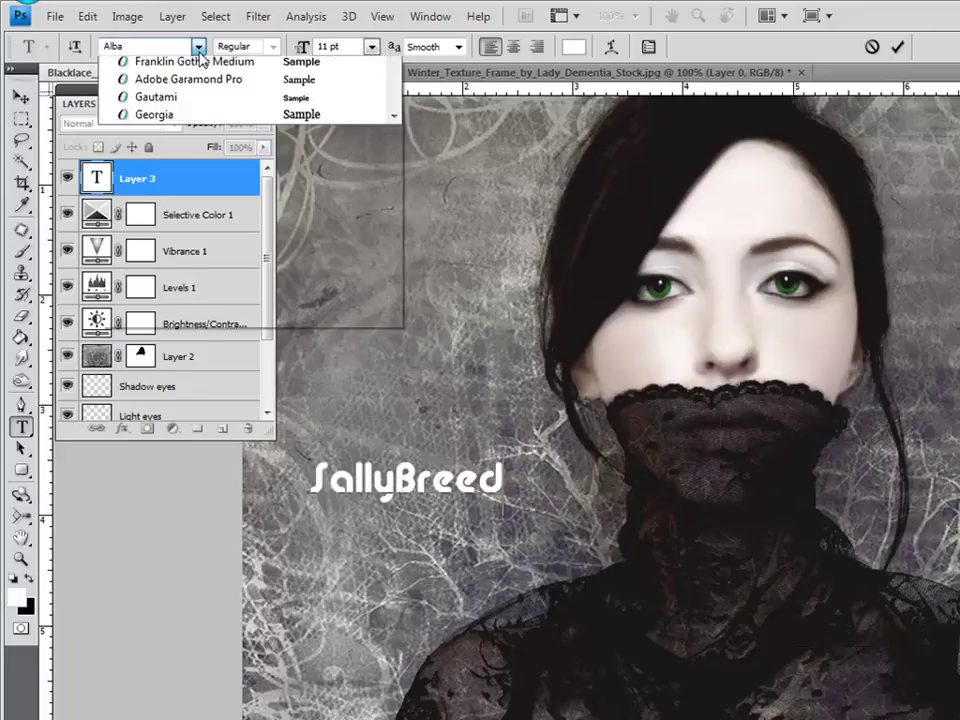
{"action": "left_click", "coordinate": [393, 311]}
{"action": "left_click_drag", "start_coordinate": [393, 311], "coordinate": [391, 392]}
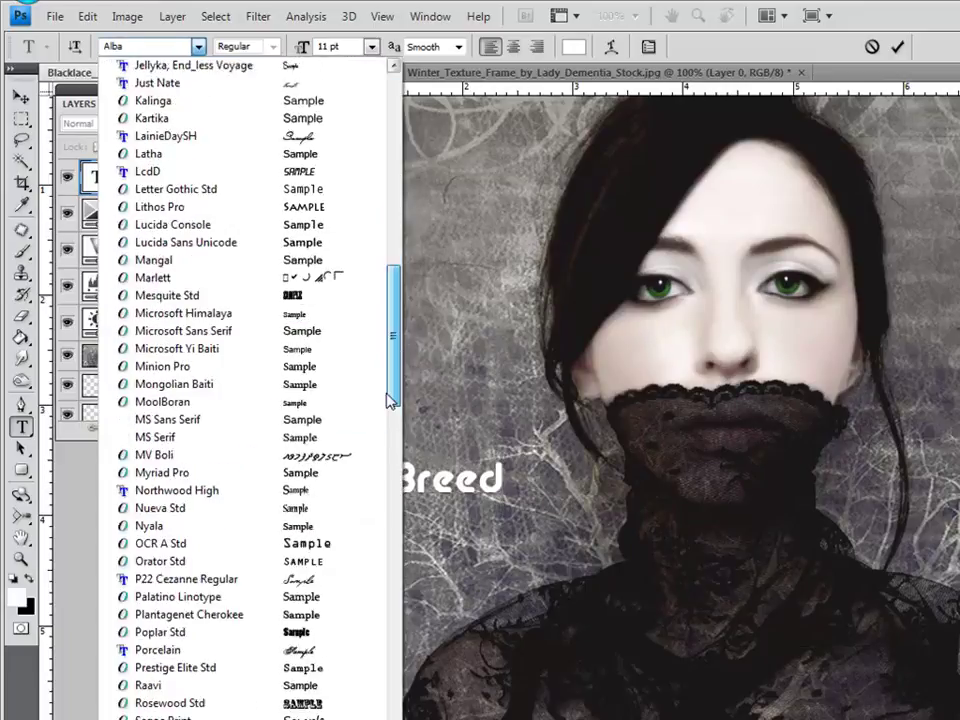
{"action": "left_click", "coordinate": [313, 422]}
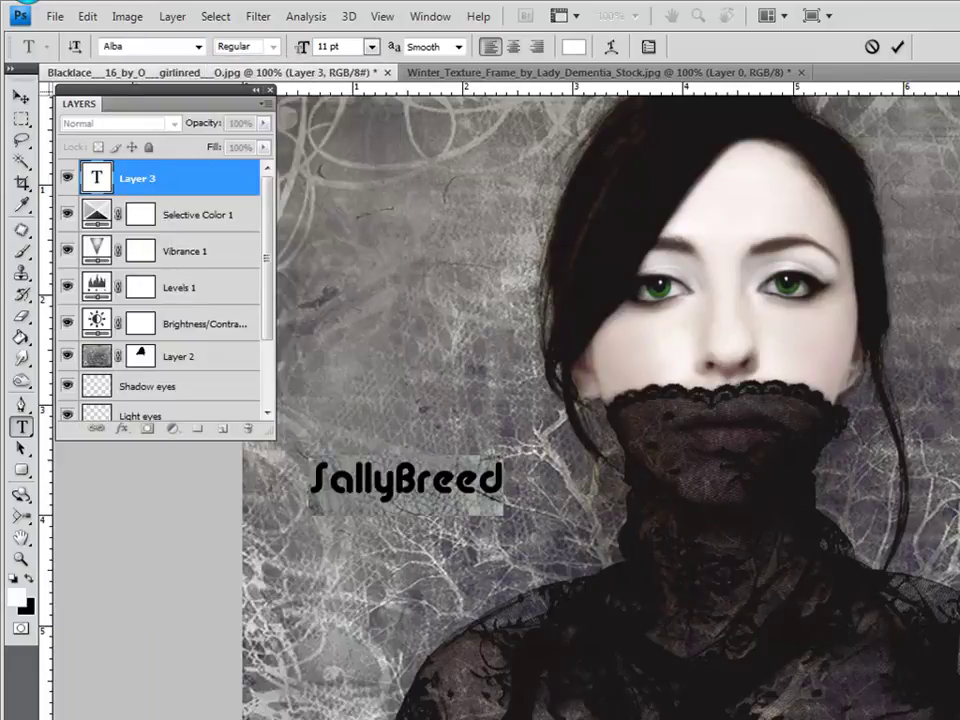
{"action": "left_click", "coordinate": [198, 47]}
{"action": "left_click_drag", "start_coordinate": [393, 90], "coordinate": [392, 395]}
{"action": "left_click", "coordinate": [309, 490]}
{"action": "left_click", "coordinate": [309, 490]}
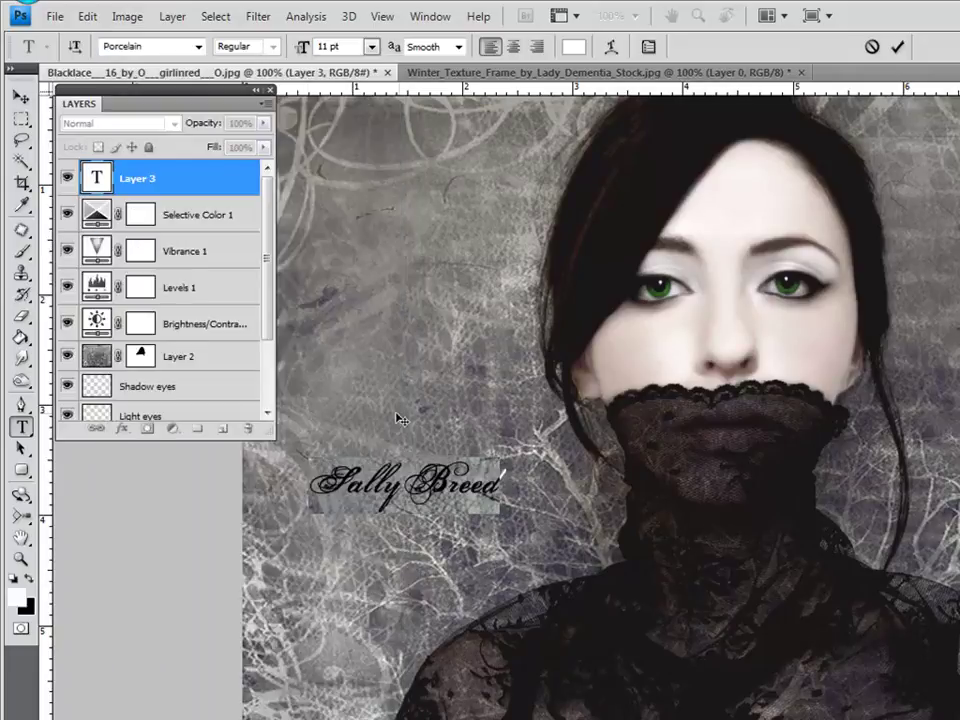
Size the signature to 30 pt, move it to the image bottom and commit it
{"action": "left_click", "coordinate": [372, 48]}
{"action": "left_click", "coordinate": [358, 362]}
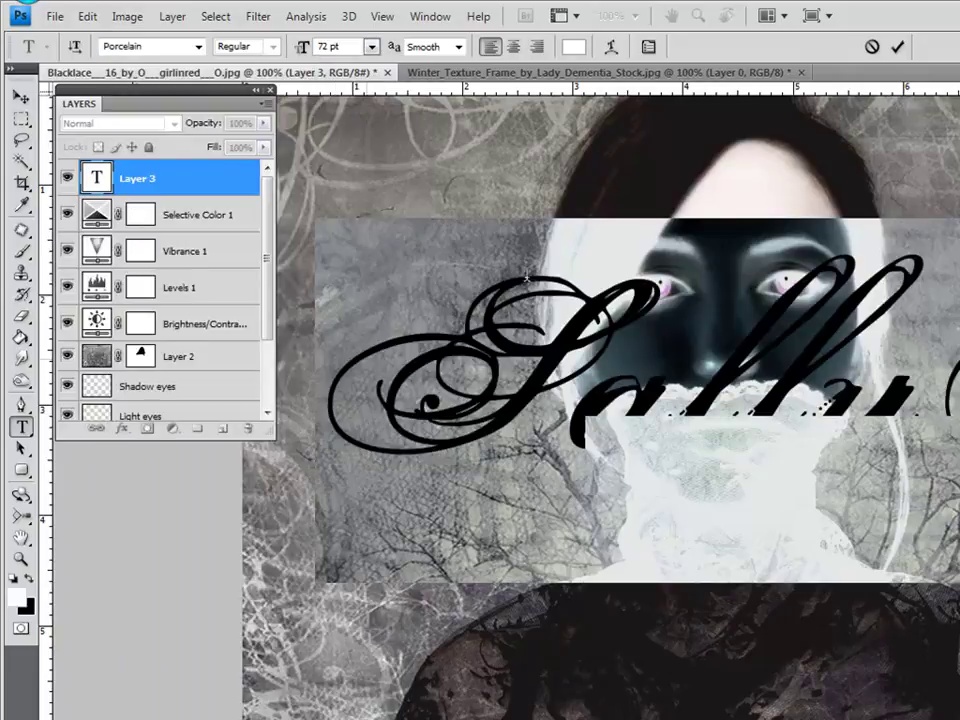
{"action": "left_click", "coordinate": [372, 47]}
{"action": "left_click", "coordinate": [358, 300]}
{"action": "left_click", "coordinate": [372, 47]}
{"action": "left_click", "coordinate": [358, 280]}
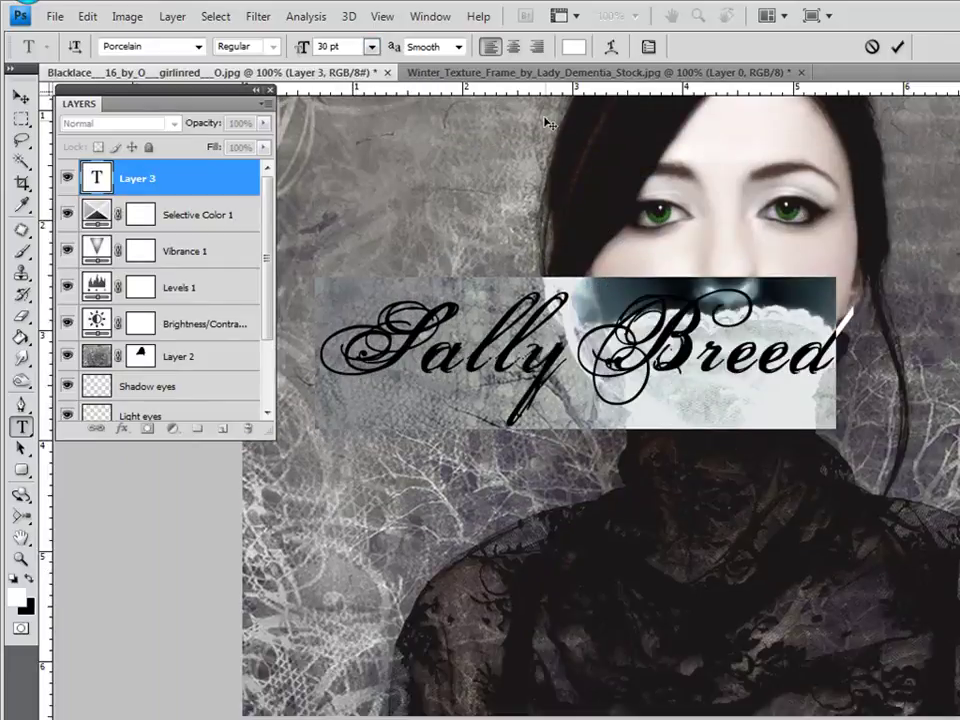
{"action": "left_click_drag", "start_coordinate": [548, 123], "coordinate": [720, 495]}
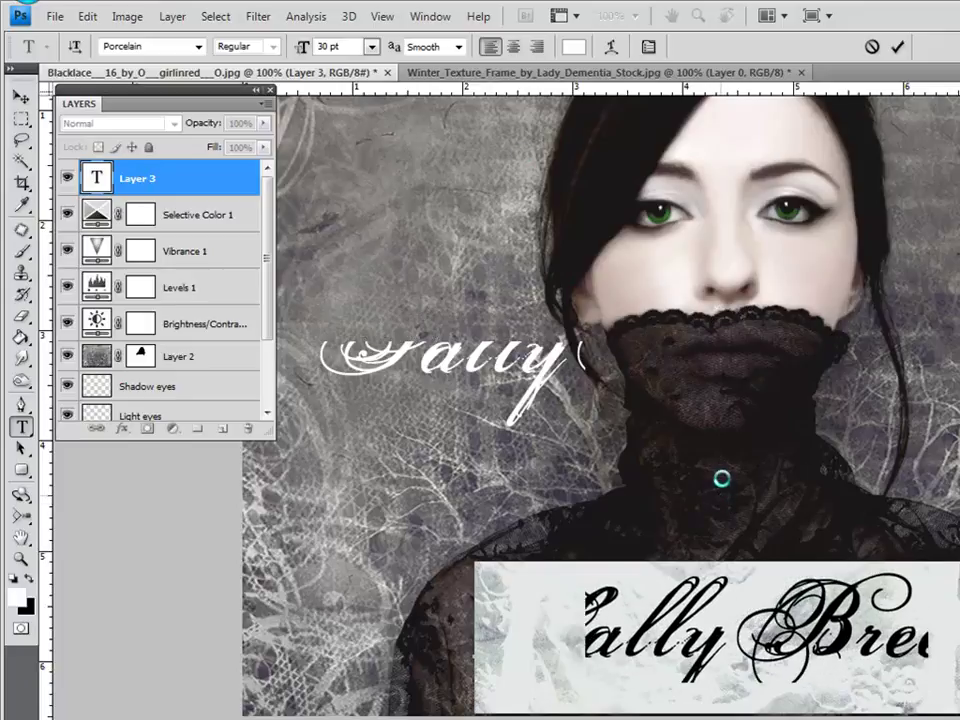
{"action": "key", "text": "ctrl+Return"}
Nudge the signature left, fade its layer to 28% opacity and view at 50%
{"action": "key", "text": "v"}
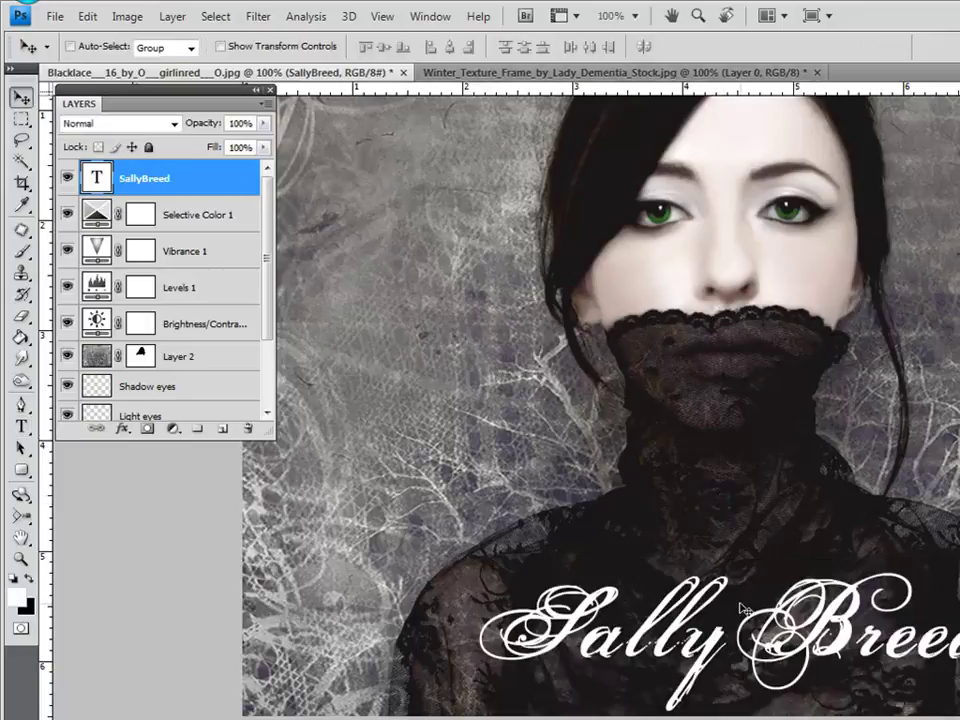
{"action": "left_click_drag", "start_coordinate": [730, 540], "coordinate": [720, 537]}
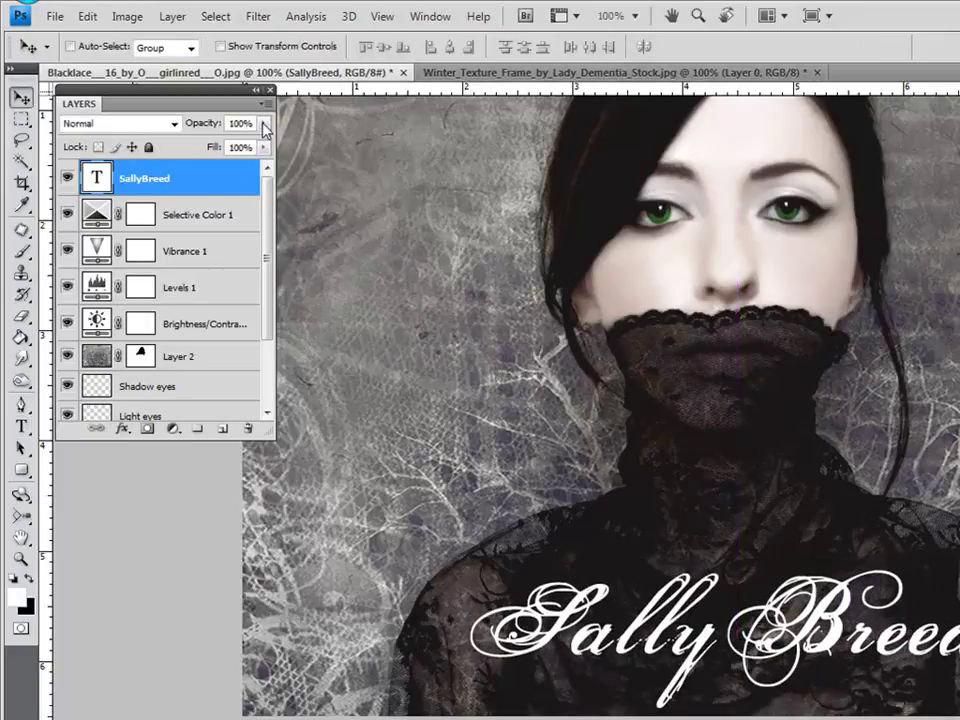
{"action": "left_click_drag", "start_coordinate": [263, 123], "coordinate": [191, 149]}
{"action": "left_click", "coordinate": [636, 16]}
{"action": "left_click", "coordinate": [696, 58]}
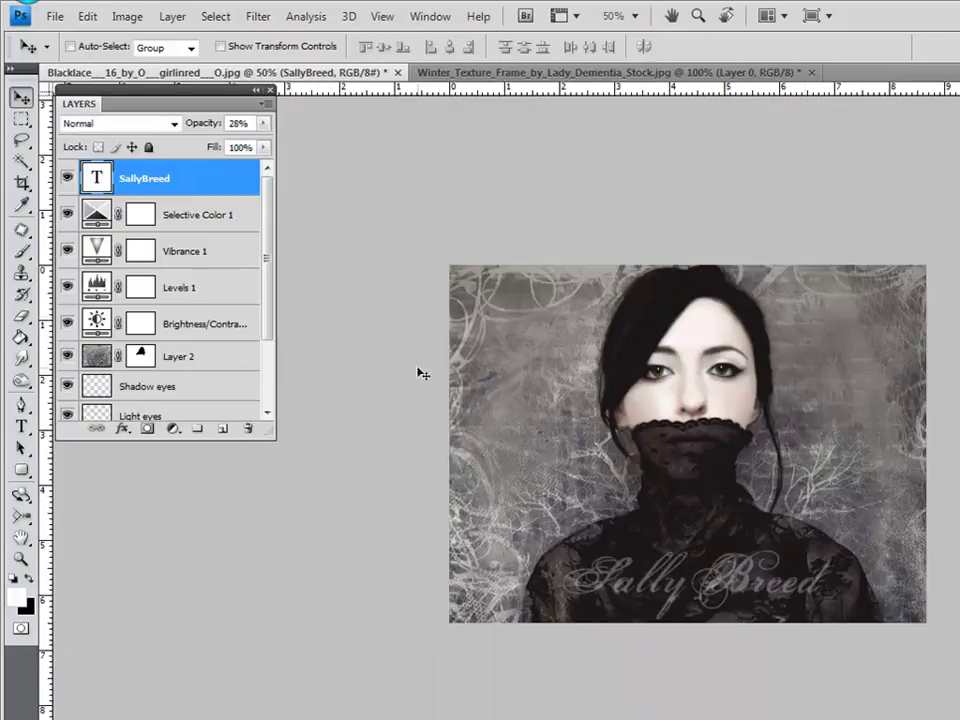
{"action": "left_click", "coordinate": [20, 120]}
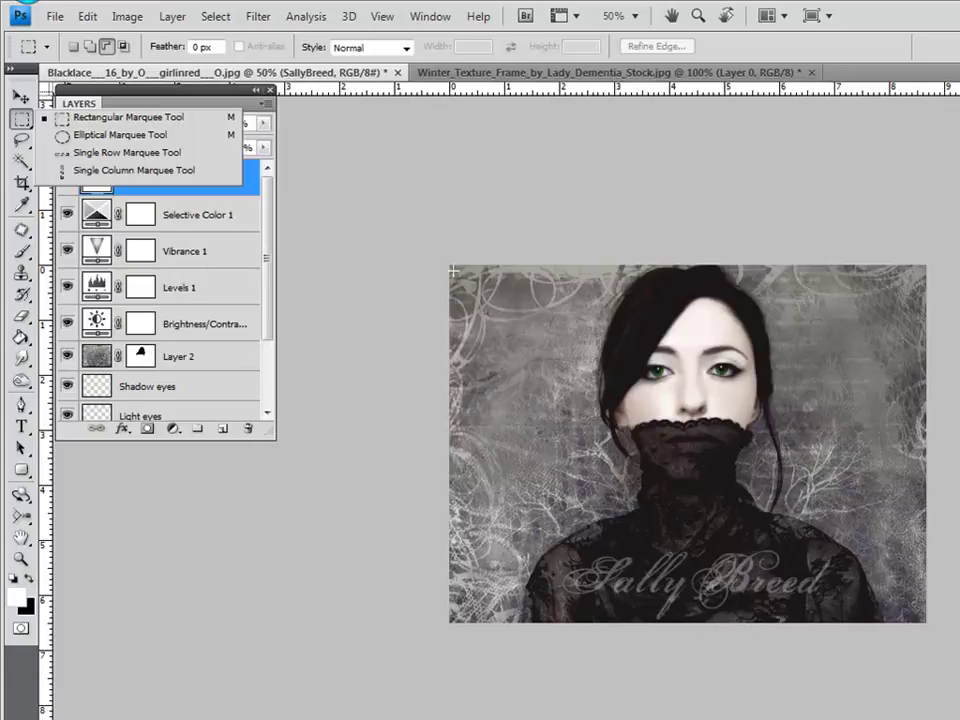
Select the whole image, add an empty layer and set a 164 px black brush
{"action": "left_click_drag", "start_coordinate": [453, 270], "coordinate": [920, 618]}
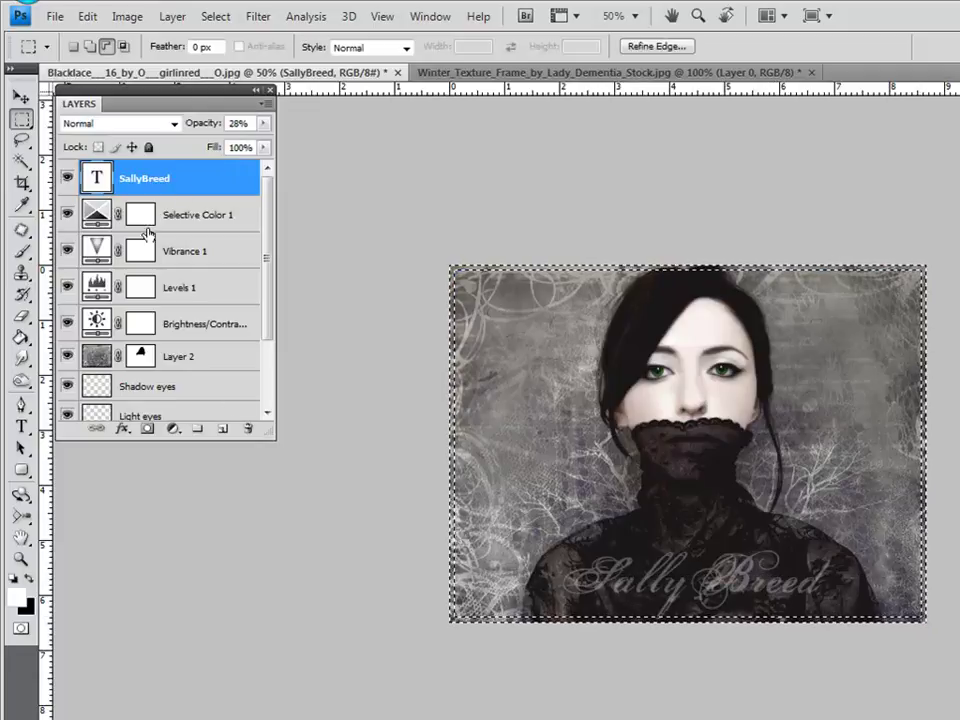
{"action": "left_click", "coordinate": [222, 428]}
{"action": "left_click", "coordinate": [22, 250]}
{"action": "right_click", "coordinate": [653, 424]}
{"action": "left_click_drag", "start_coordinate": [735, 342], "coordinate": [797, 342]}
{"action": "key", "text": "Return"}
{"action": "key", "text": "x"}
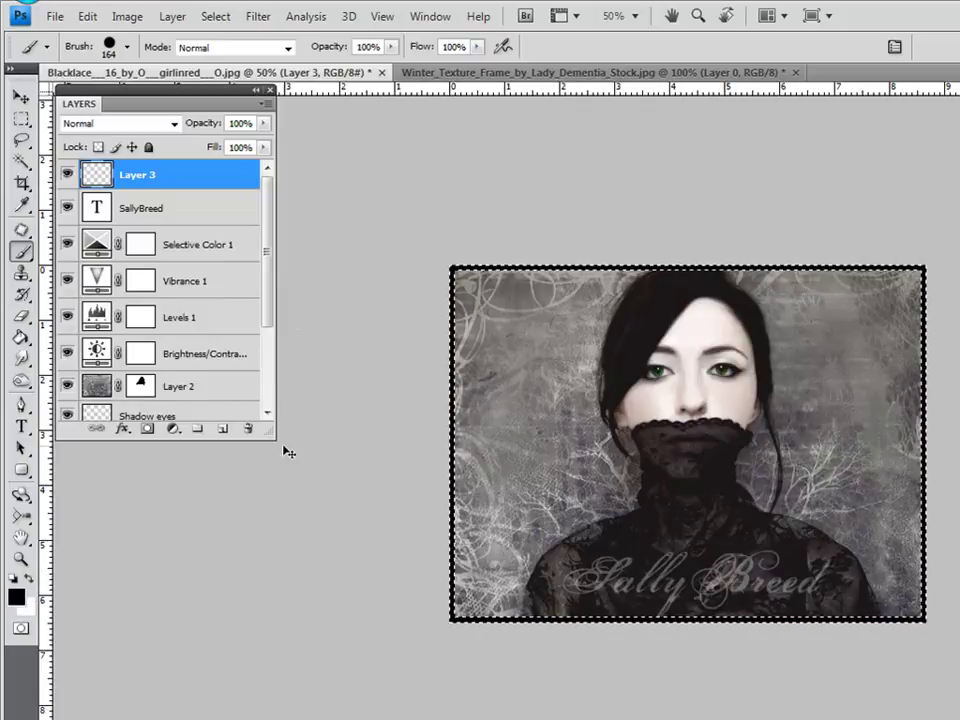
View at 100% and cycle documents back to the Blacklace portrait
{"action": "key", "text": "ctrl+alt+0"}
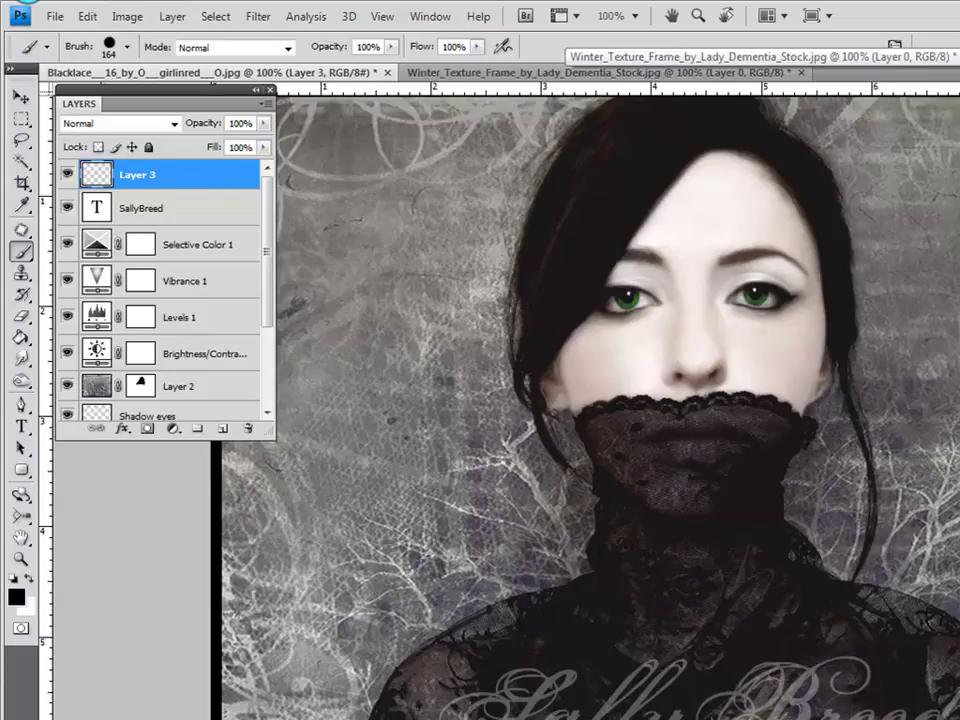
{"action": "key", "text": "ctrl+Tab"}
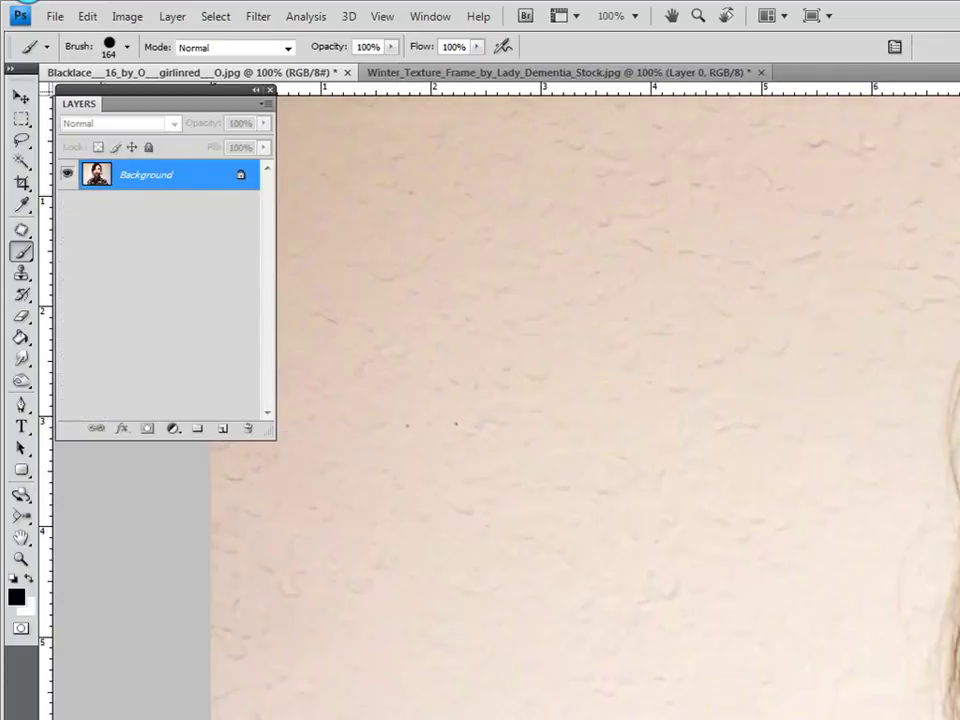
{"action": "key", "text": "ctrl+Tab"}
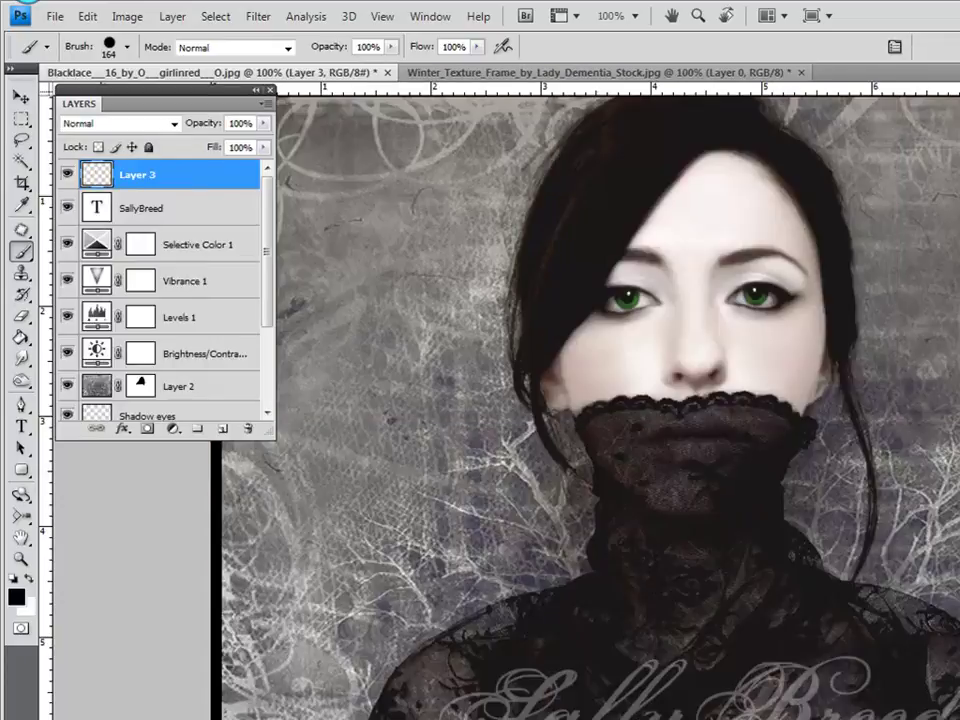